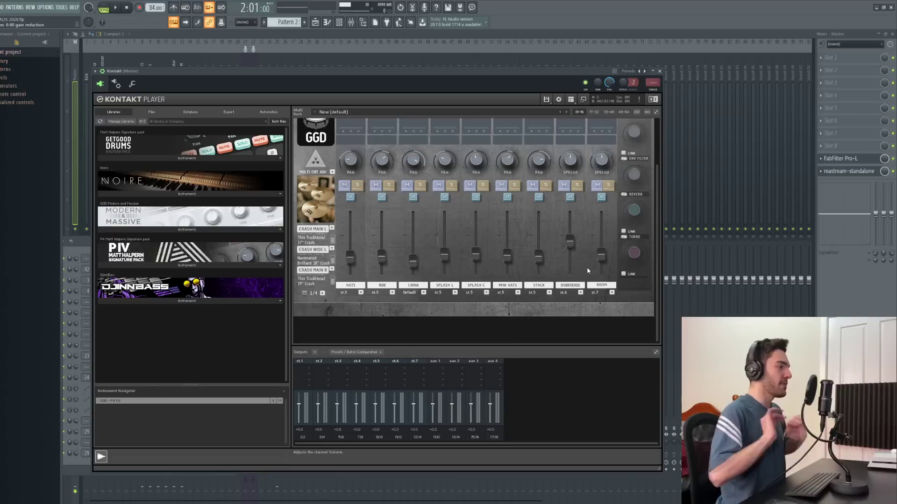
Step: Show the toms channels in the GGD drum instrument
drag(658, 184, 664, 151)
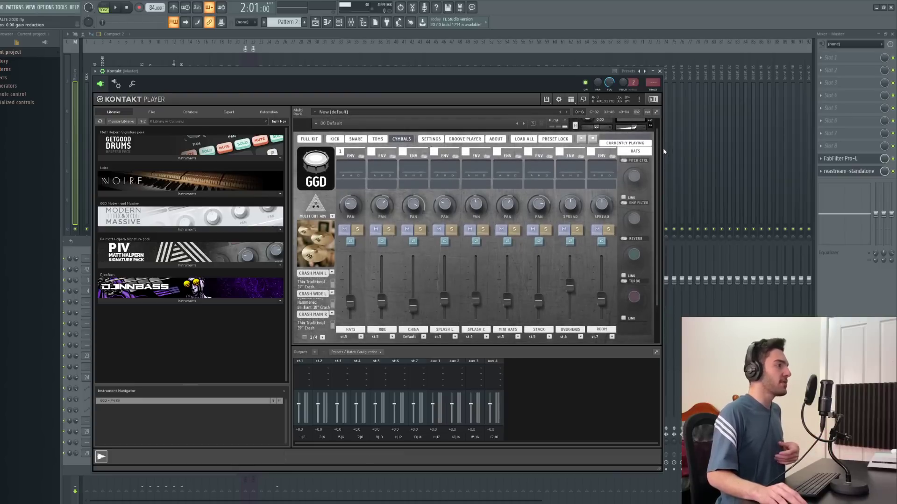
click(379, 140)
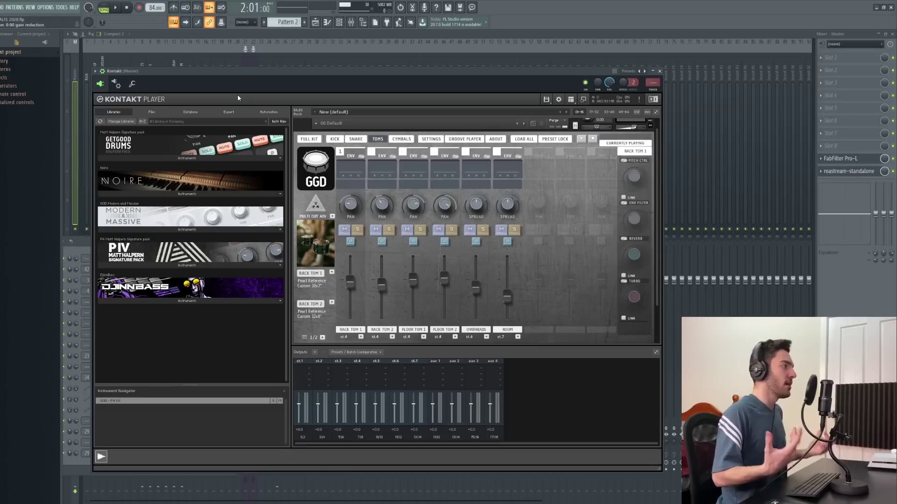
Step: Inspect the effect chains of the Kick, Insert 77 and Insert 78 mixer tracks
click(90, 76)
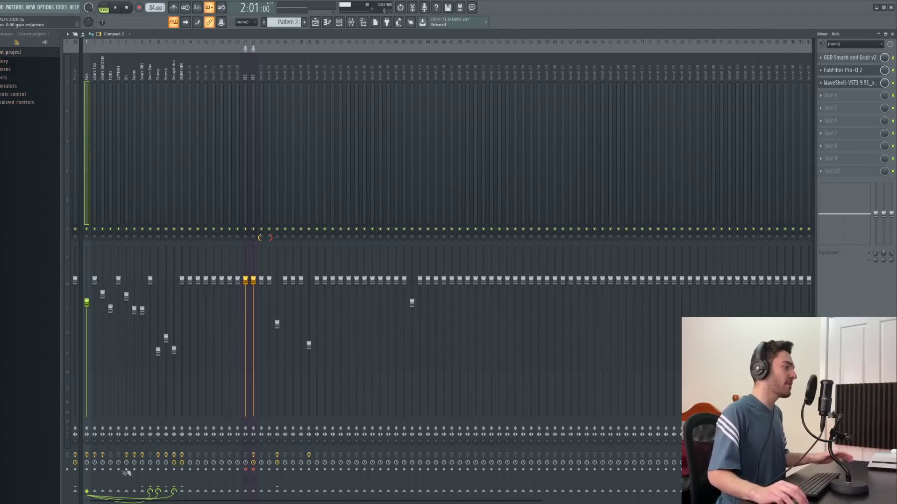
click(689, 72)
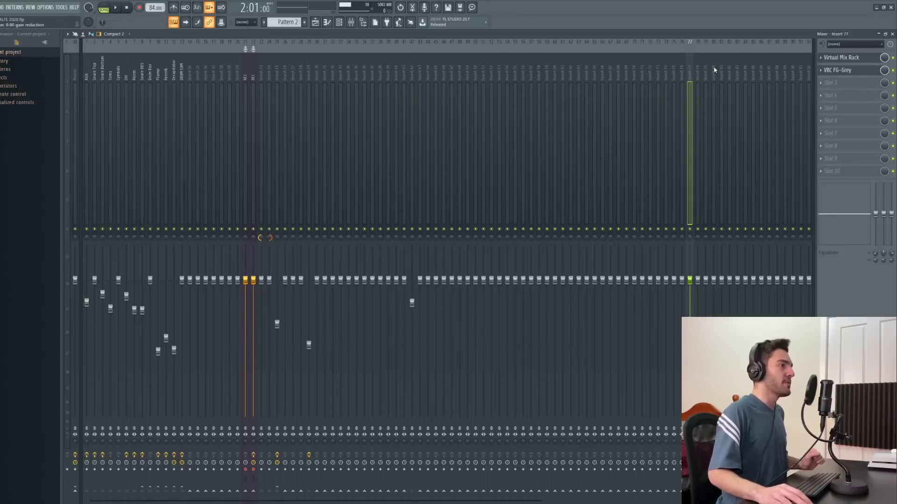
click(698, 75)
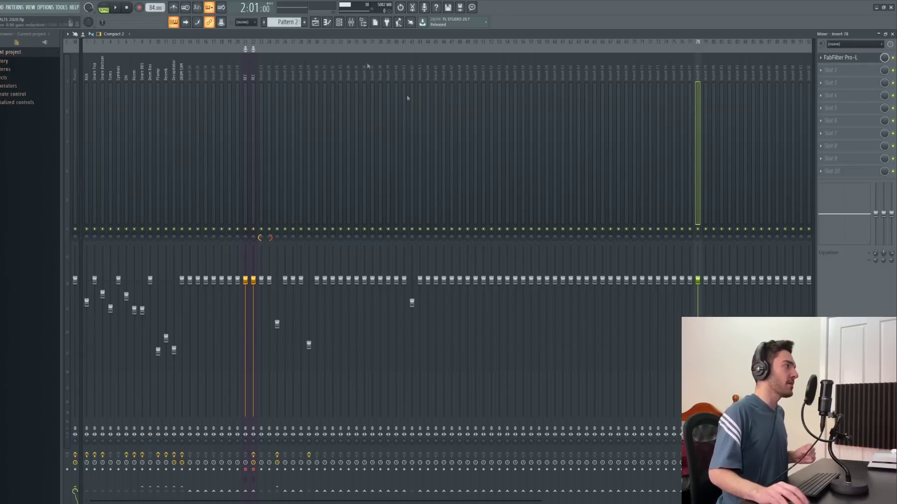
Step: Show the playlist and play the arrangement from bar 2 with all drum pattern tracks muted
key(F5)
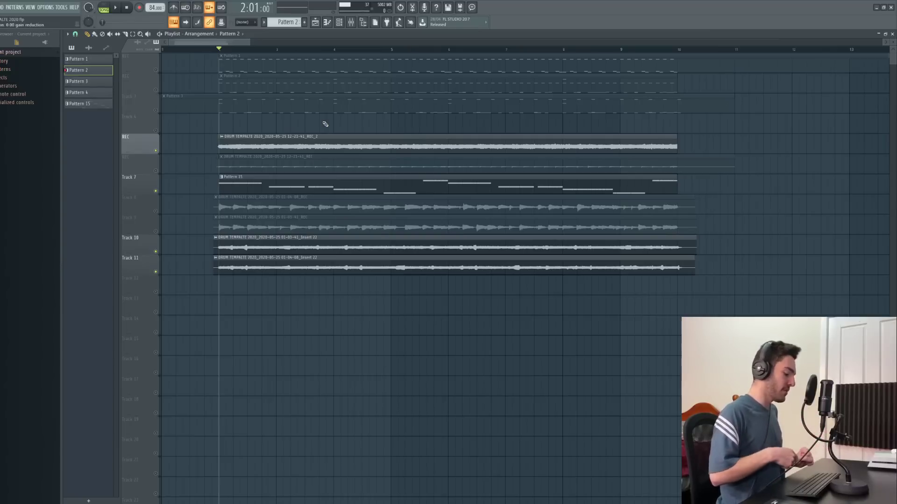
key(space)
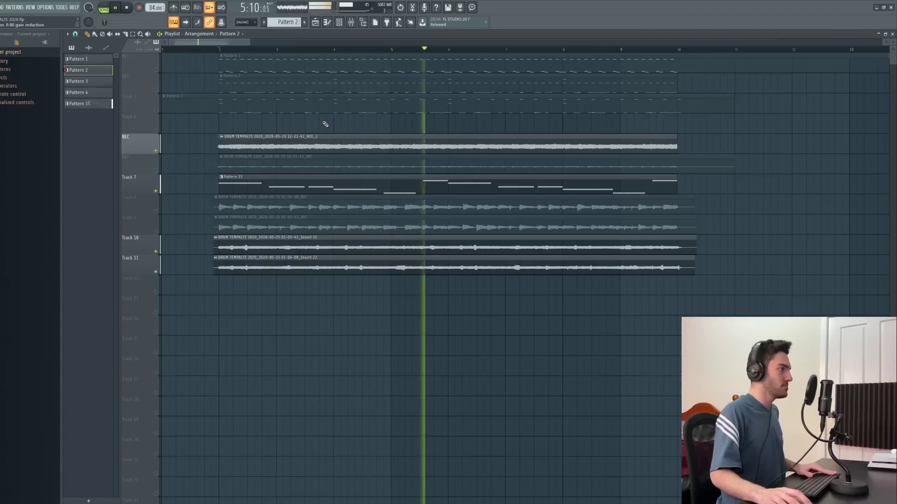
key(space)
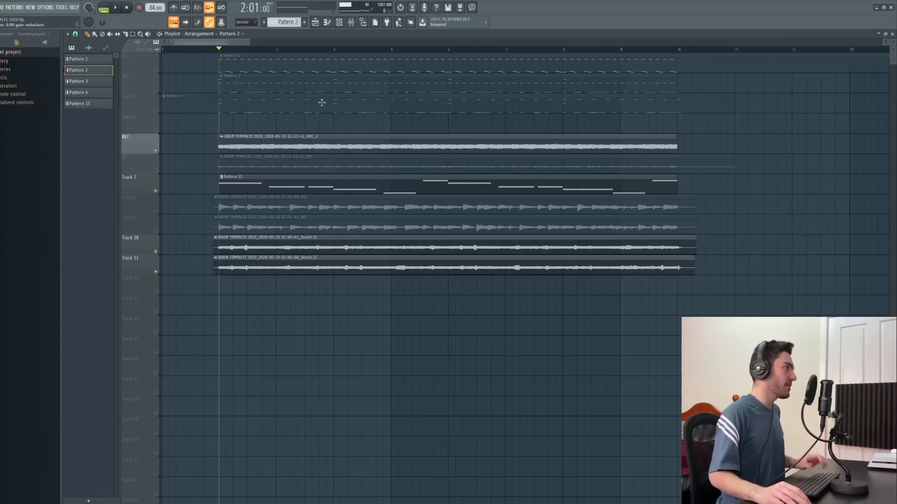
Step: Examine Pattern 1's notes in the piano roll and play the arrangement with the Pattern 1 track unmuted
double_click(257, 70)
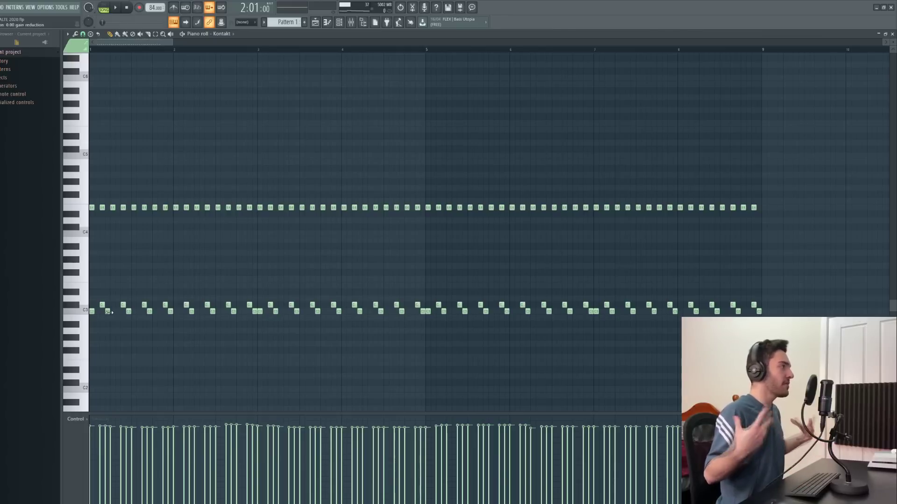
click(315, 22)
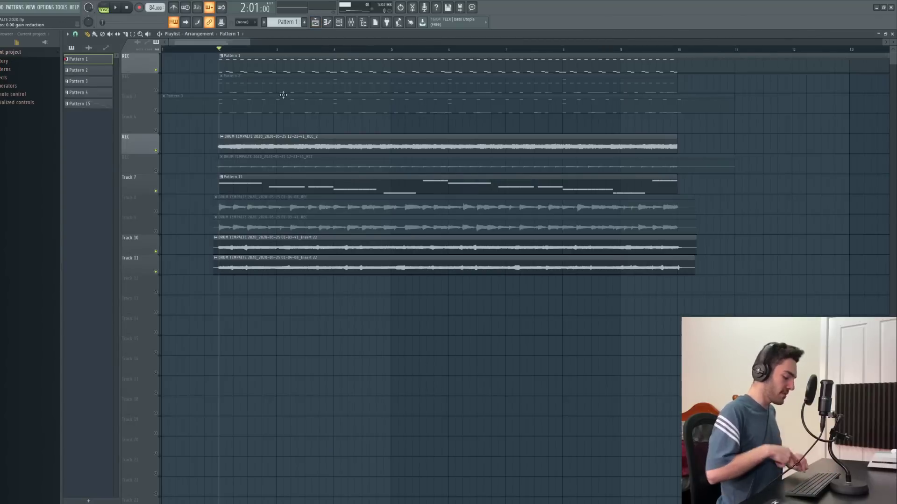
key(space)
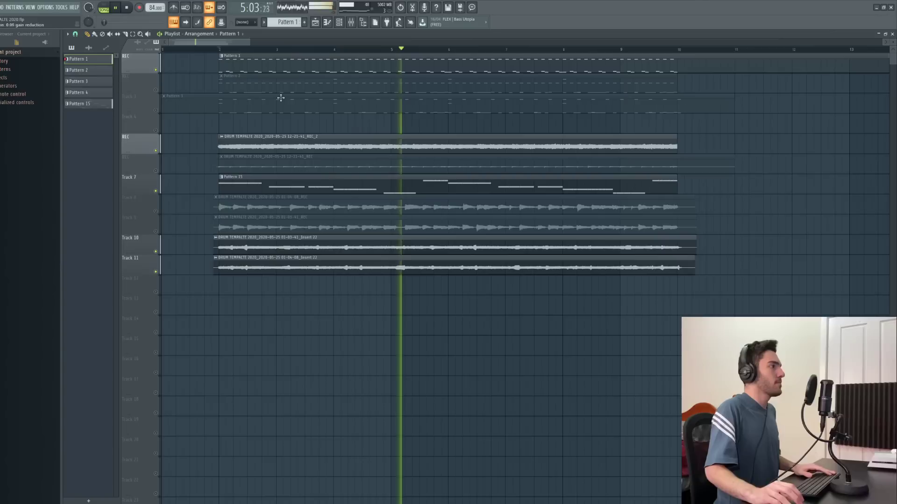
key(space)
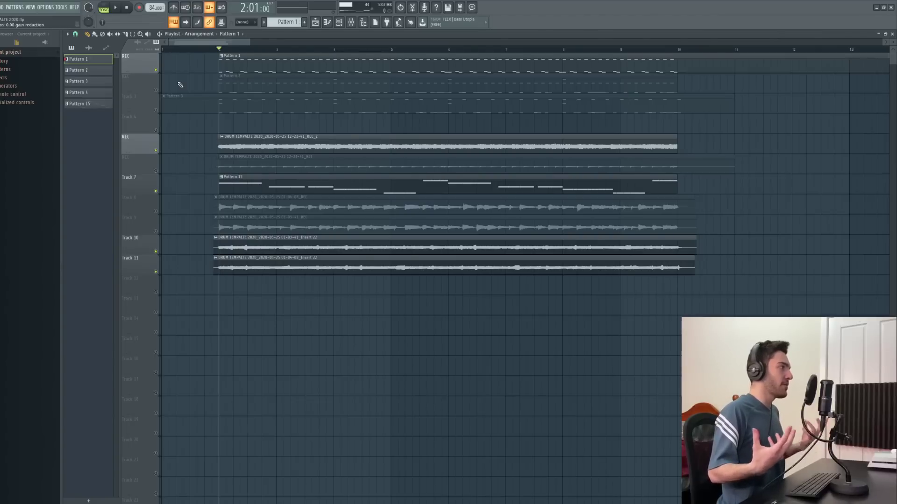
Step: Mute the Pattern 1 track, unmute the Pattern 2 track and open Pattern 2 in the piano roll
click(156, 70)
click(156, 90)
double_click(282, 89)
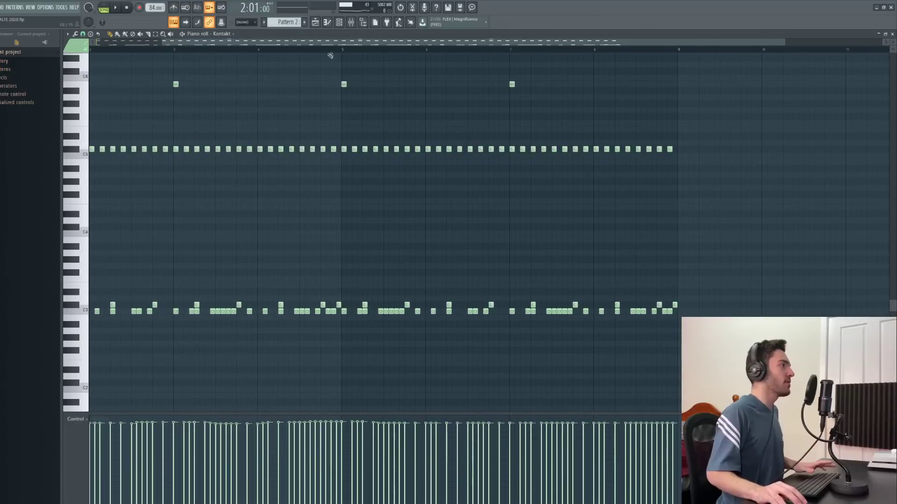
Step: Examine Pattern 2's cymbal, snare and kick notes from the start and play the song with them
scroll(257, 74, left, 2)
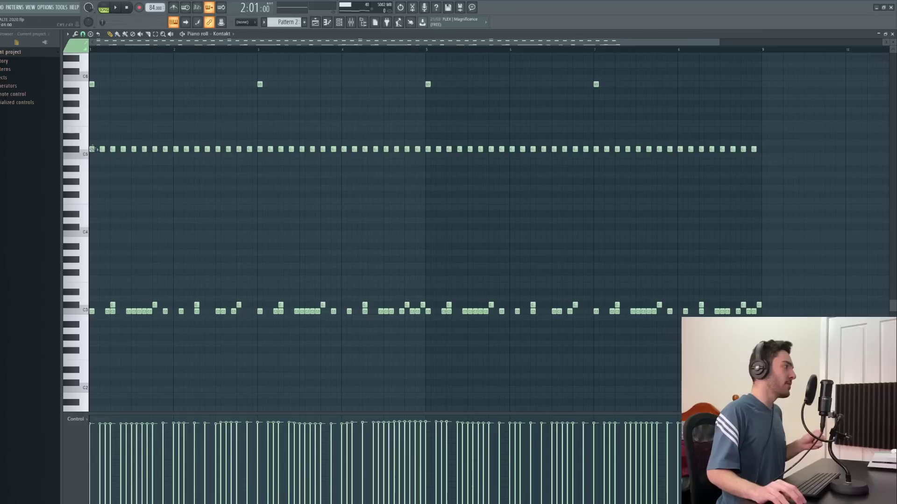
click(92, 150)
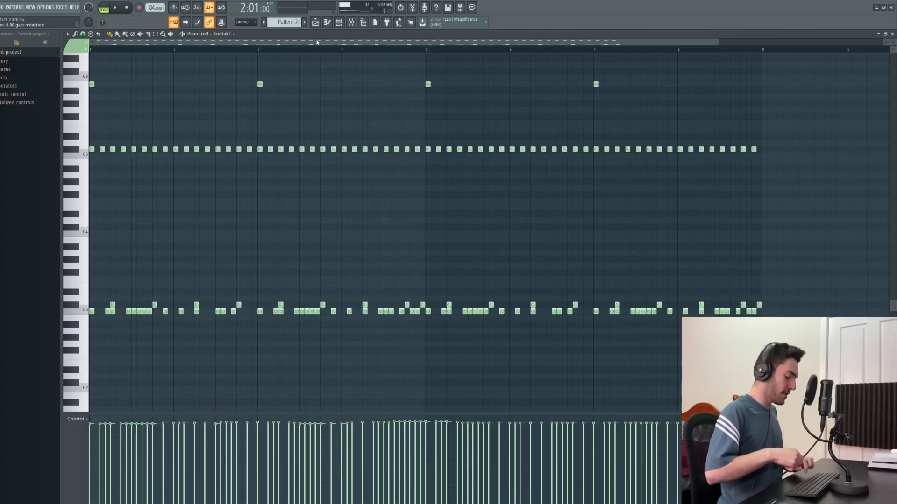
key(space)
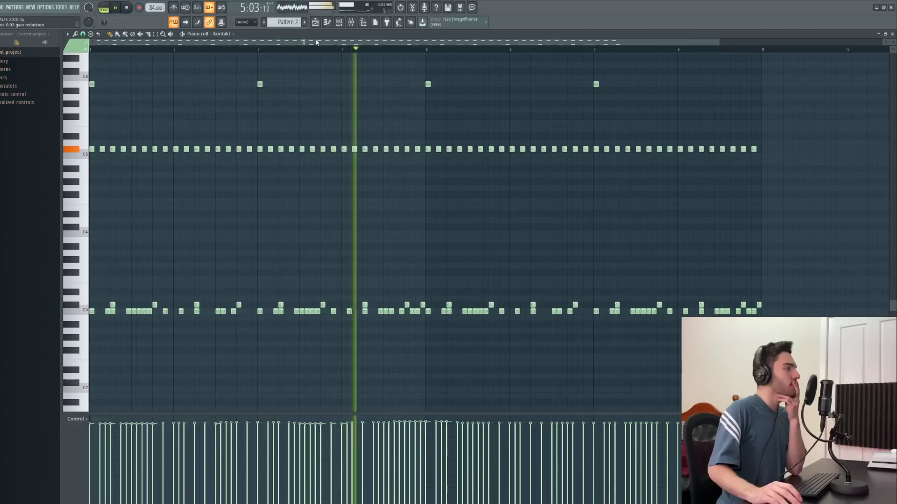
key(space)
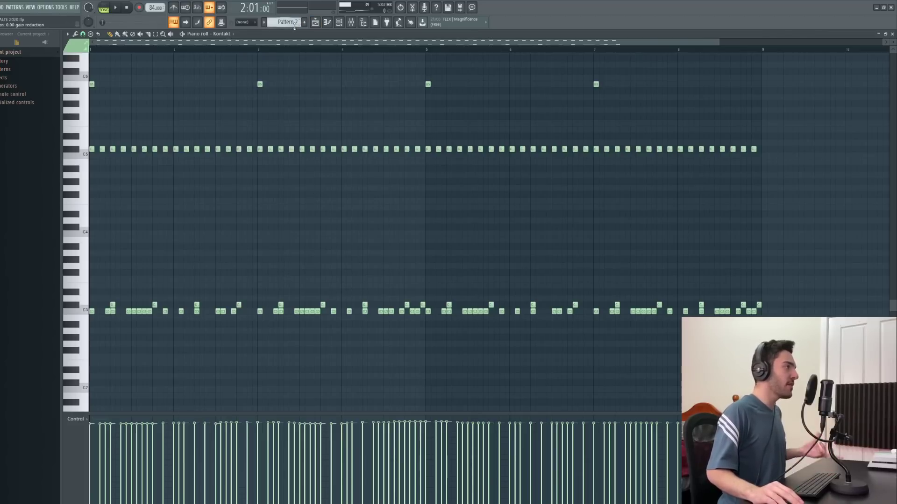
Step: Switch the piano roll to Pattern 3 and examine its notes
scroll(294, 27, down, 1)
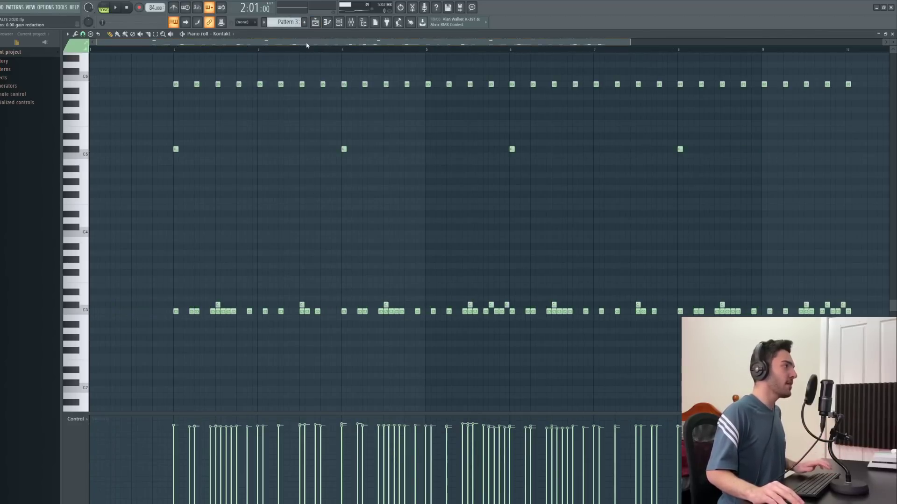
drag(305, 43, 343, 46)
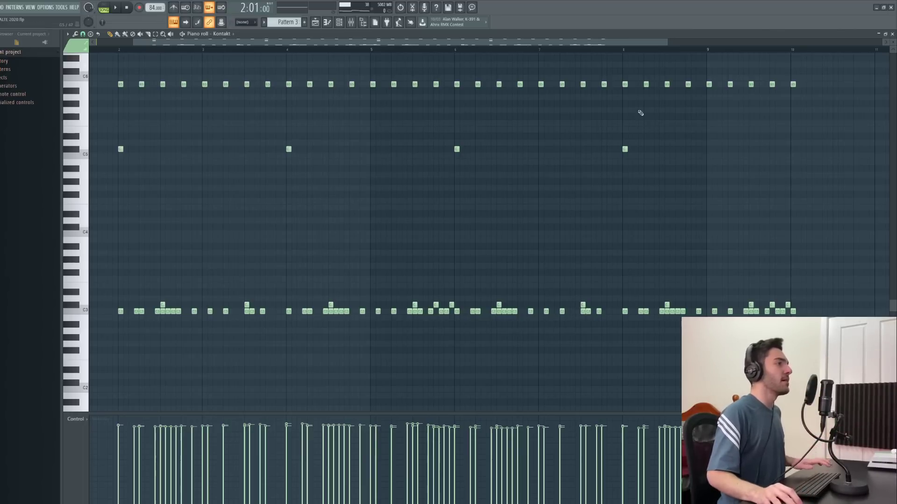
scroll(593, 152, up, 1)
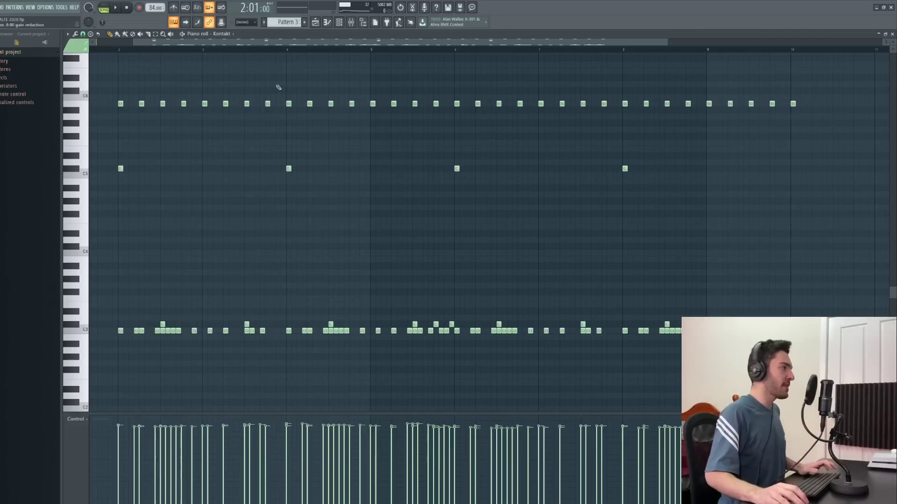
click(120, 104)
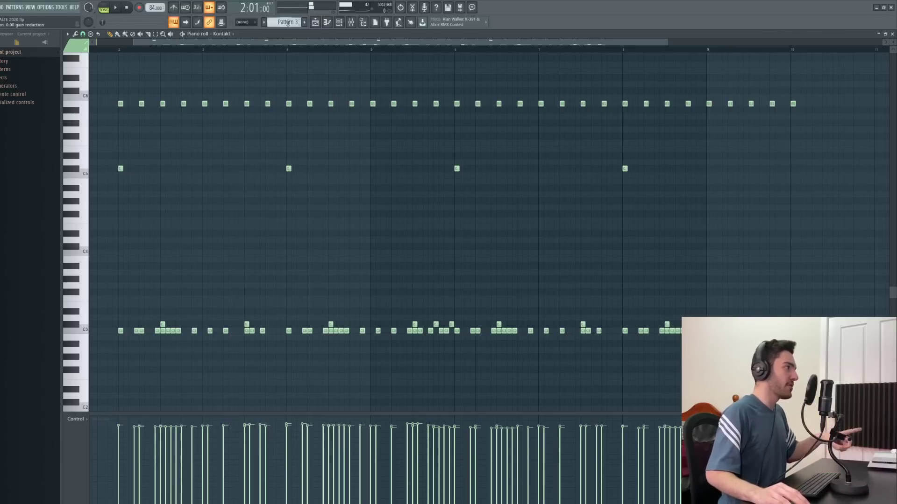
Step: Return to the playlist, unmute Track 3 holding Pattern 3 and play the arrangement from 1:15
scroll(287, 22, up, 1)
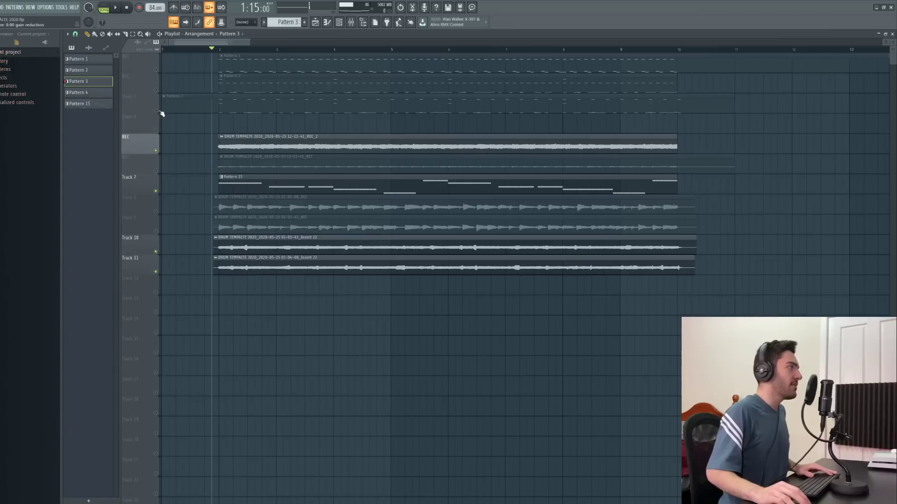
click(156, 111)
key(space)
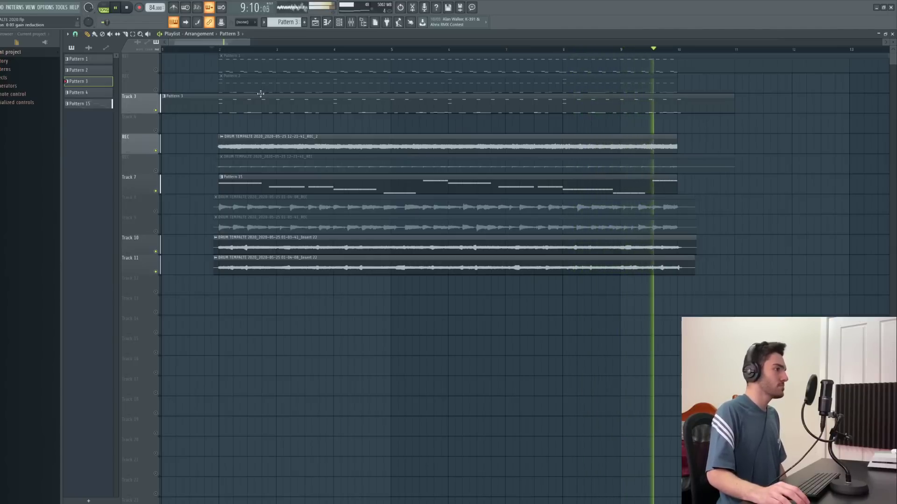
key(space)
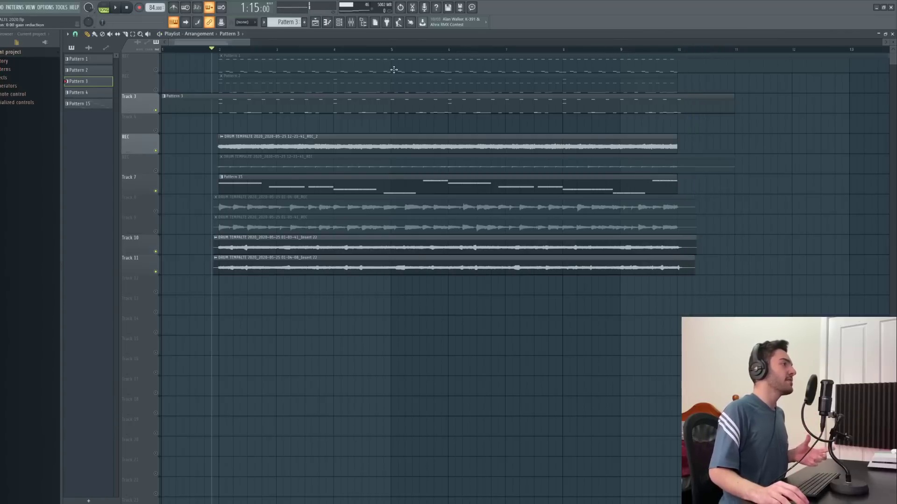
Step: Play the ending of the arrangement from 8:13 with Pattern 3
click(628, 51)
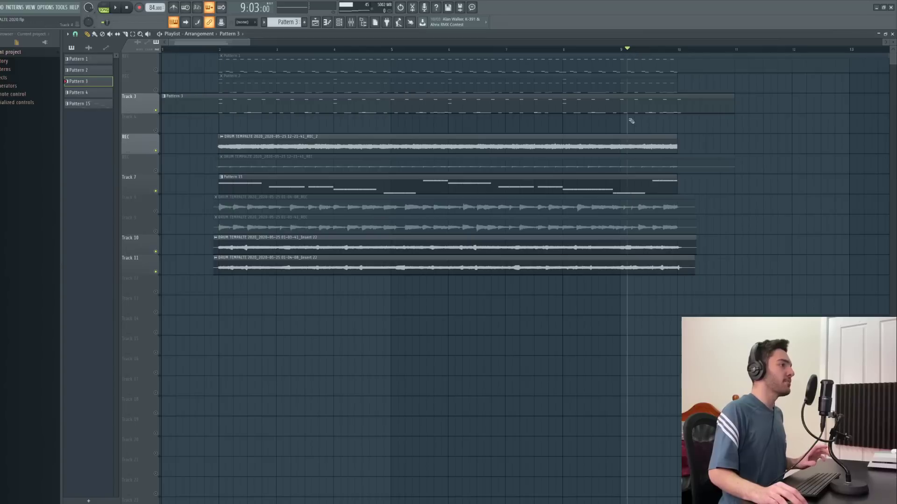
click(612, 52)
key(space)
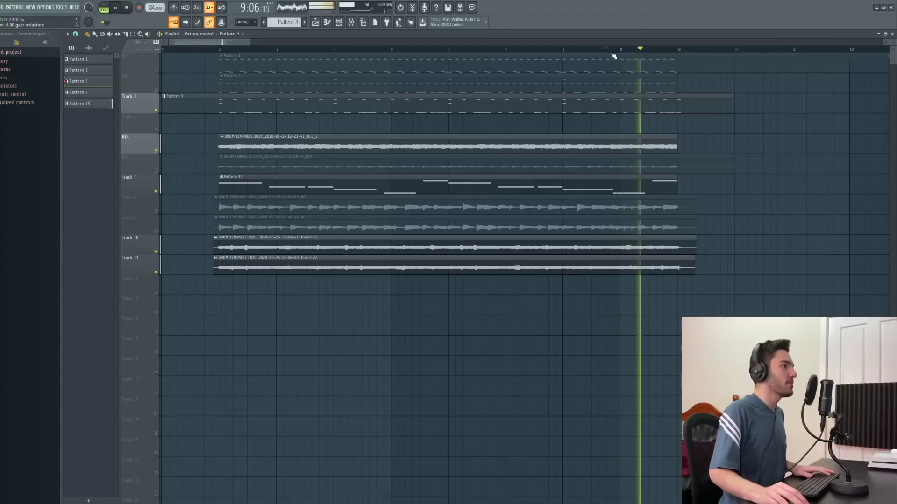
key(space)
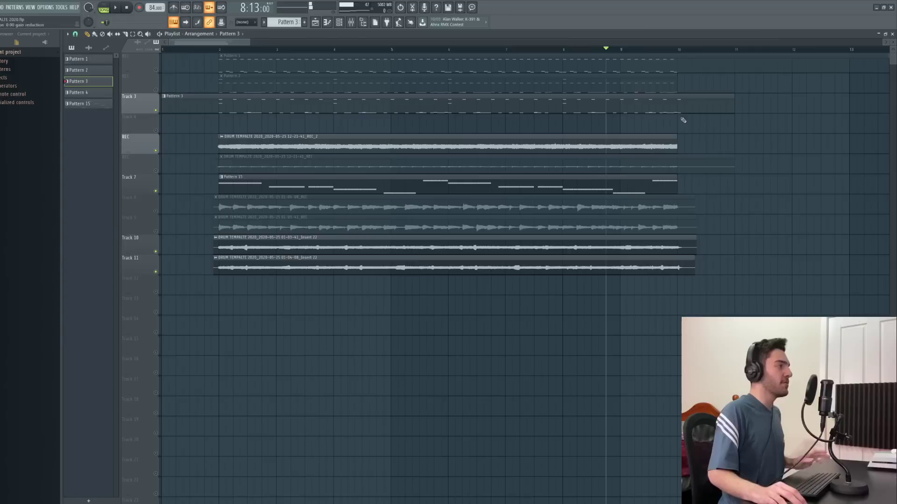
Step: Play a short section of the arrangement from 2:15
click(270, 49)
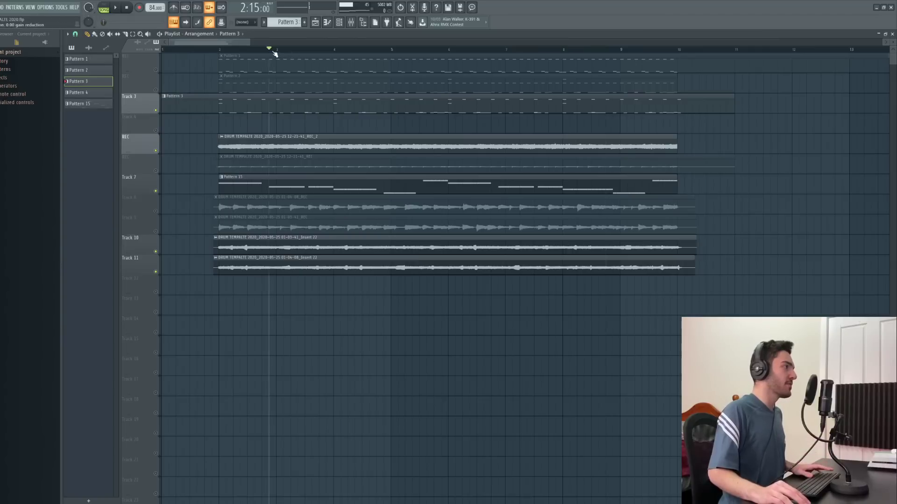
key(space)
key(space)
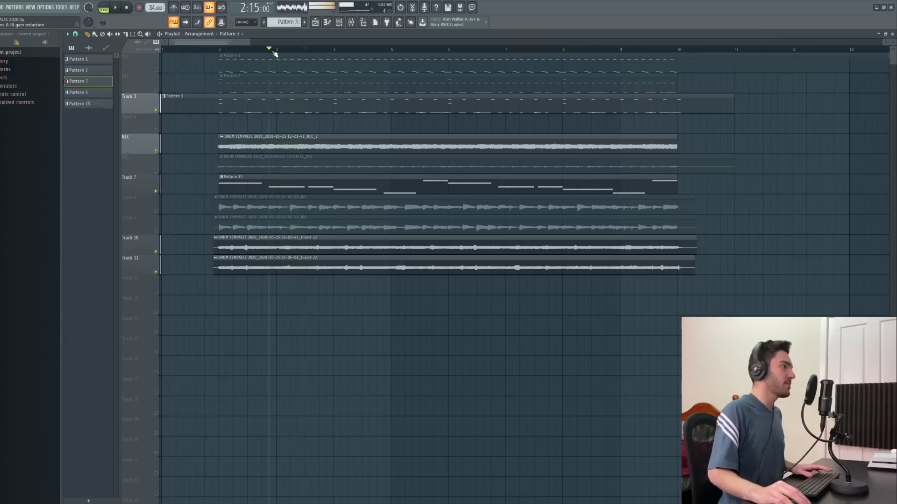
Step: Replay the last section of the arrangement from just before bar 9
click(613, 49)
key(space)
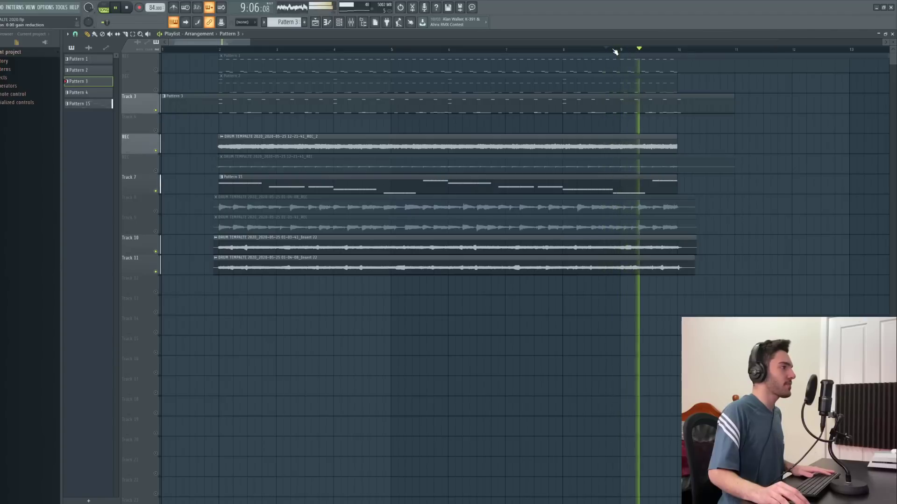
key(space)
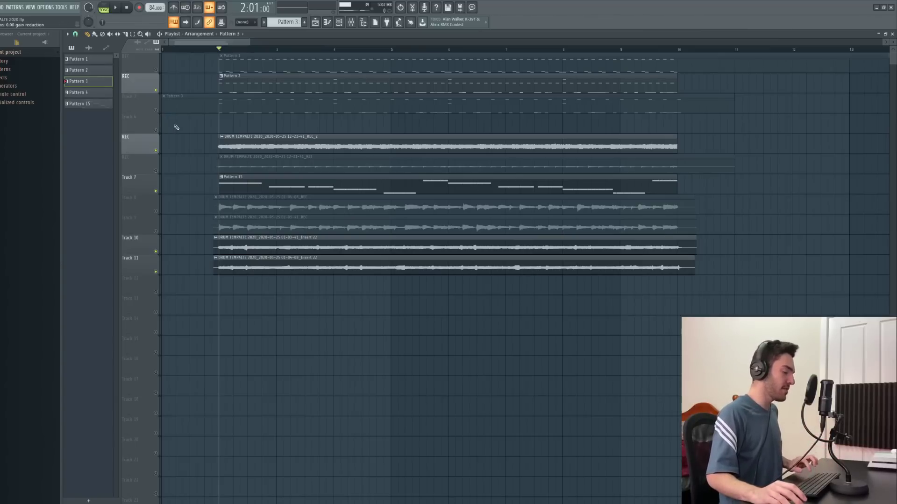
Step: Play the arrangement from bar 2 with only the Pattern 2 drum track active
key(space)
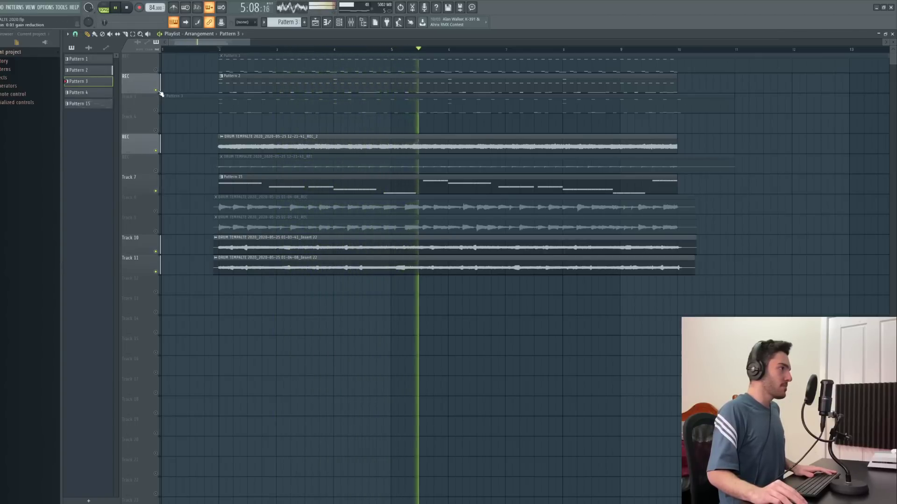
key(space)
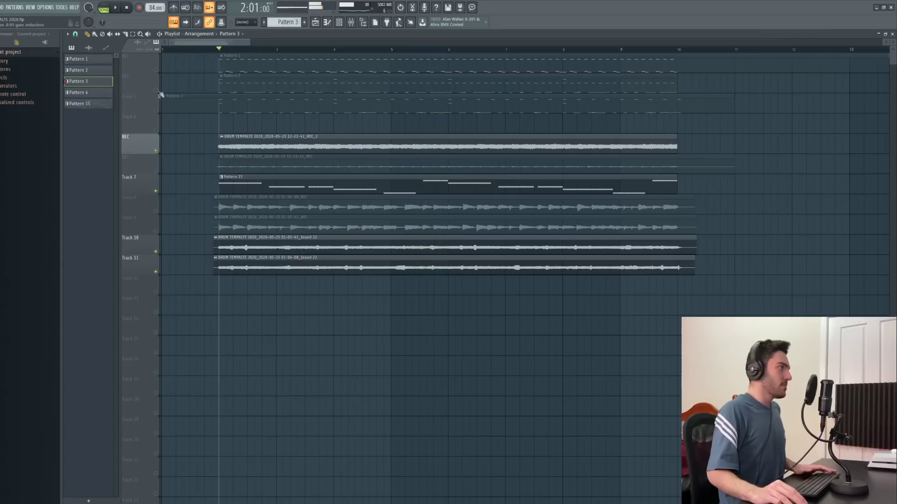
Step: Mute the Pattern 2 track, unmute Track 3 with Pattern 3 and play the arrangement from bar 2
click(157, 90)
click(157, 110)
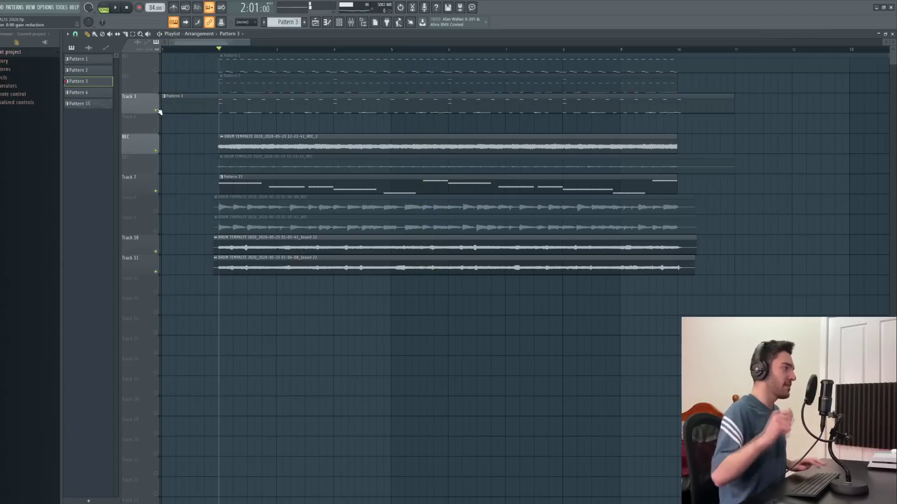
key(space)
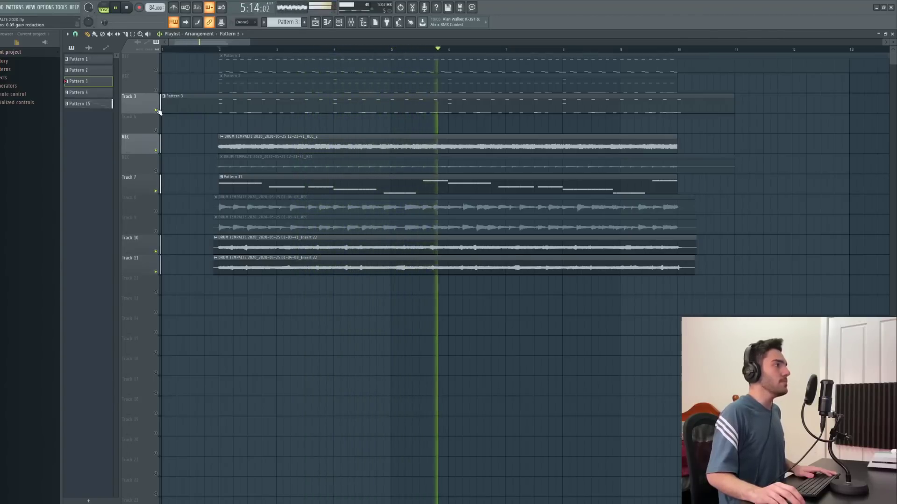
Step: Open Pattern 2's notes in the piano roll and play the arrangement from bar 2 while following them
key(space)
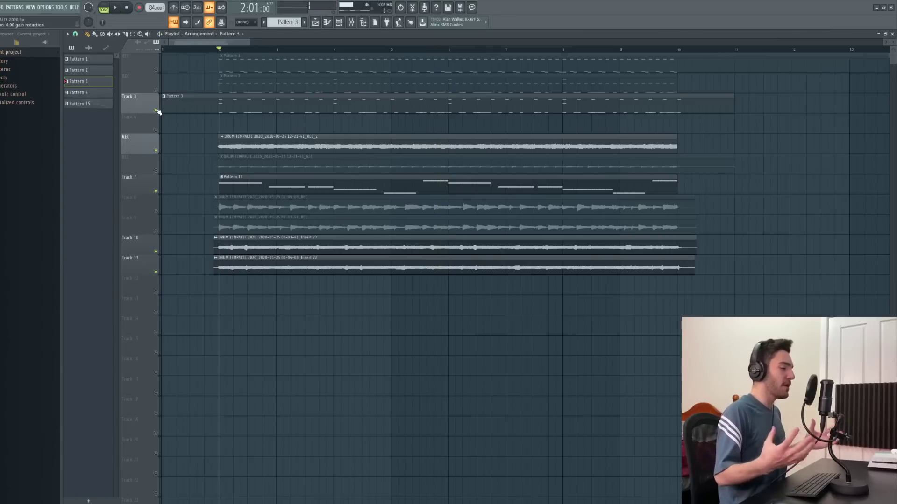
double_click(327, 79)
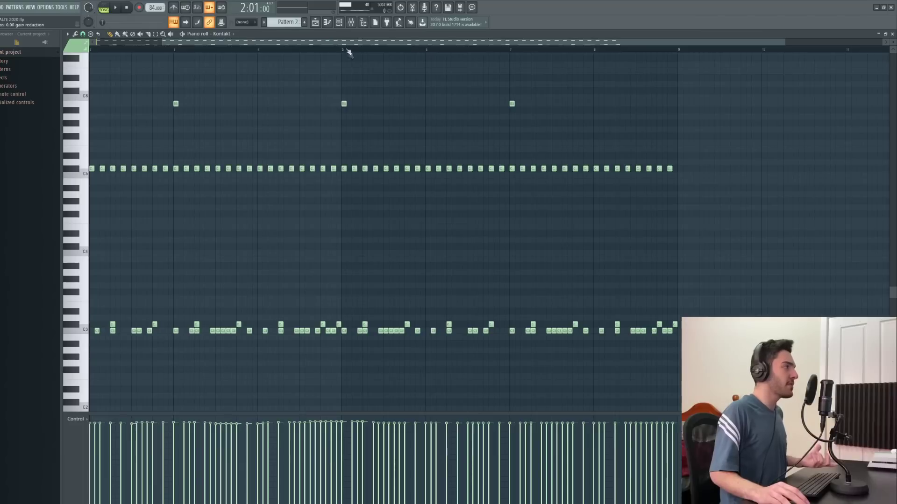
scroll(231, 146, left, 2)
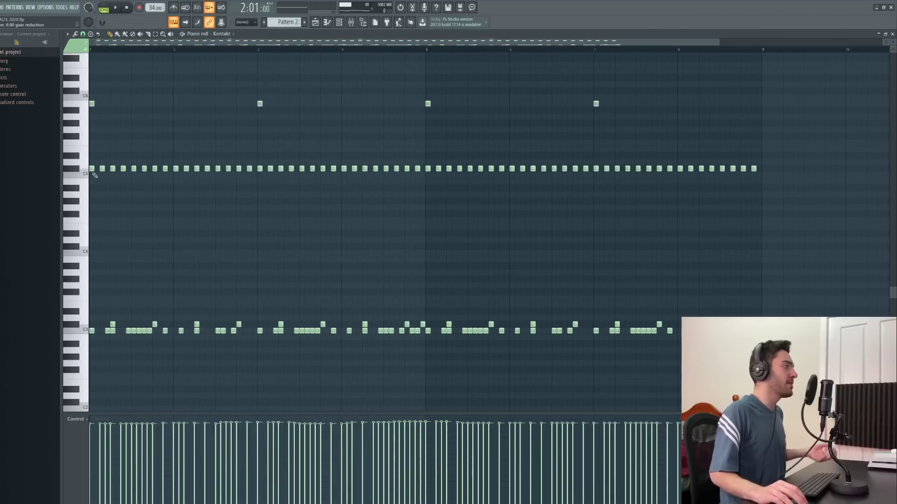
click(72, 169)
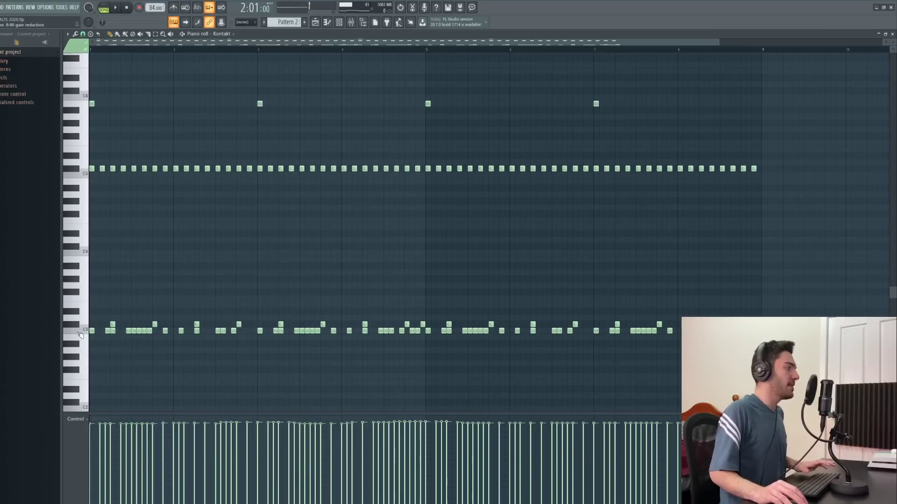
key(space)
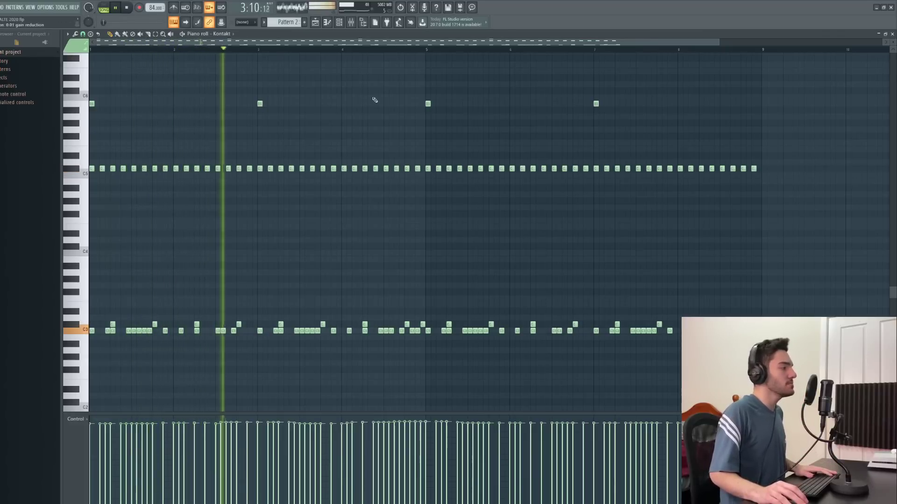
key(space)
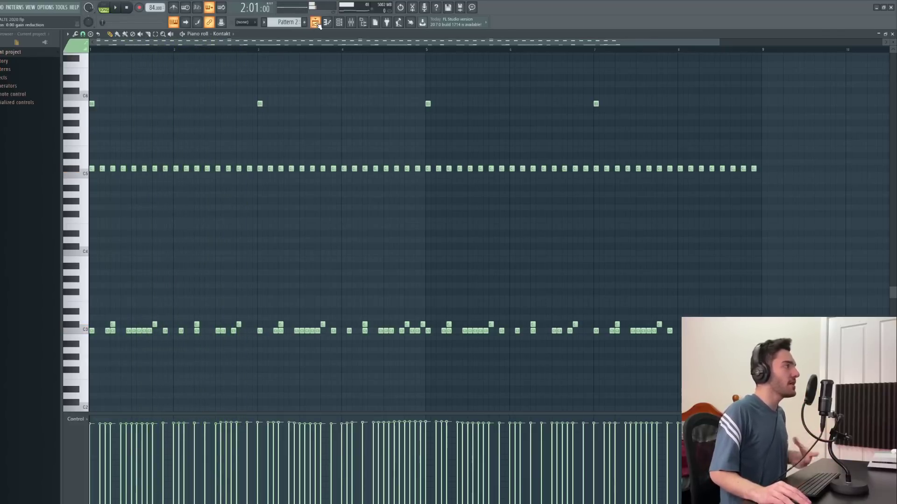
Step: Place a Pattern 4 clip on Track 4 starting at bar 1 and open its notes in the piano roll
key(F5)
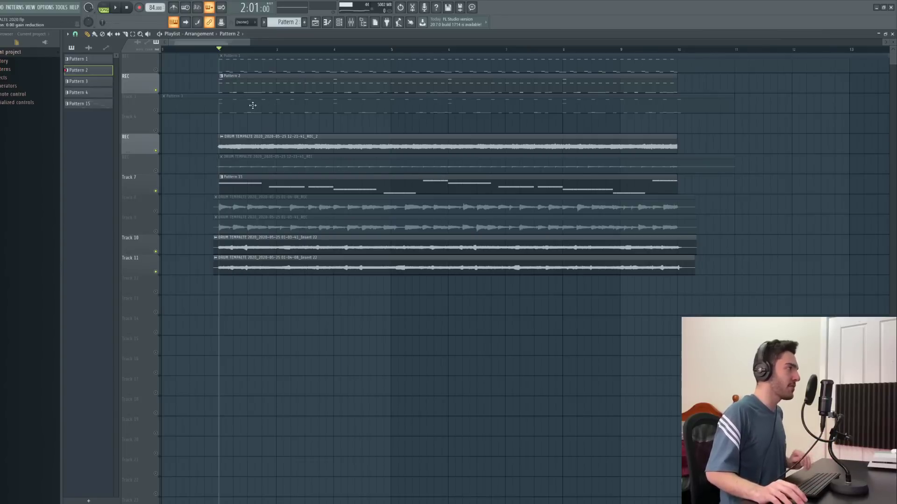
scroll(286, 21, down, 2)
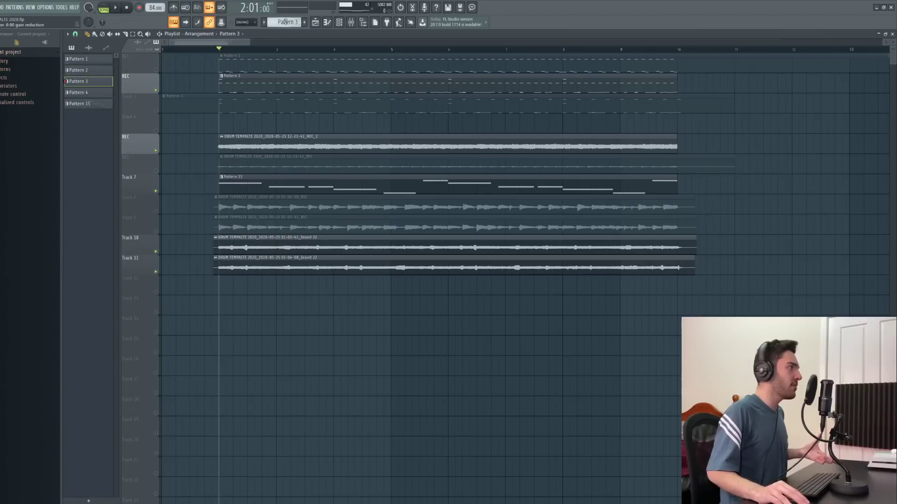
click(225, 123)
drag(269, 122, 212, 123)
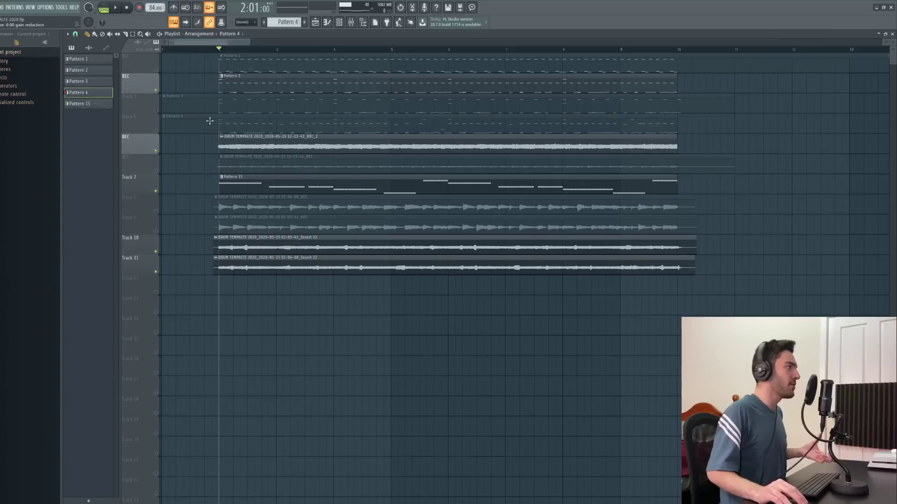
double_click(238, 129)
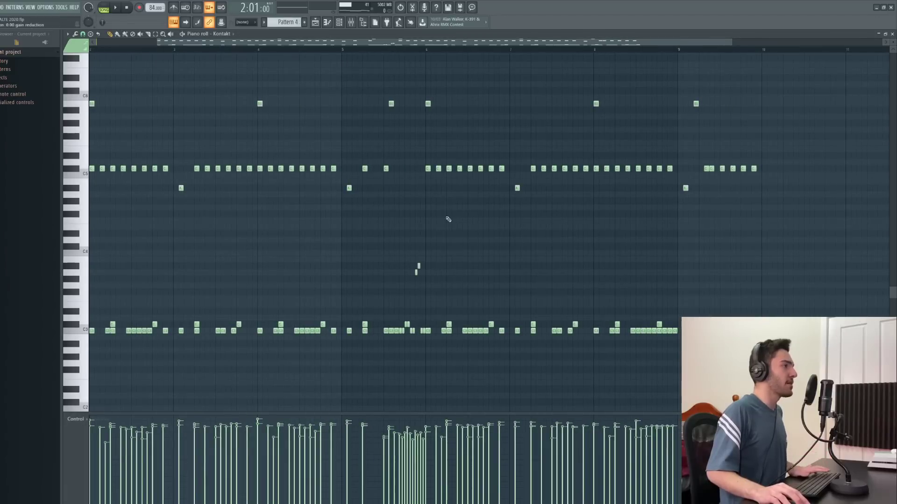
scroll(448, 220, down, 2)
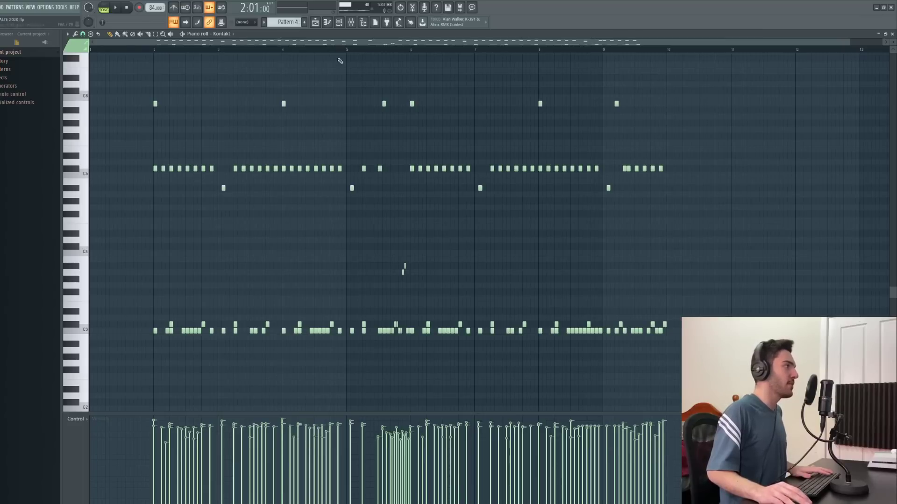
Step: Mute the Pattern 2 track, unmute Track 4 with Pattern 4 and play the arrangement from 1:15
key(F5)
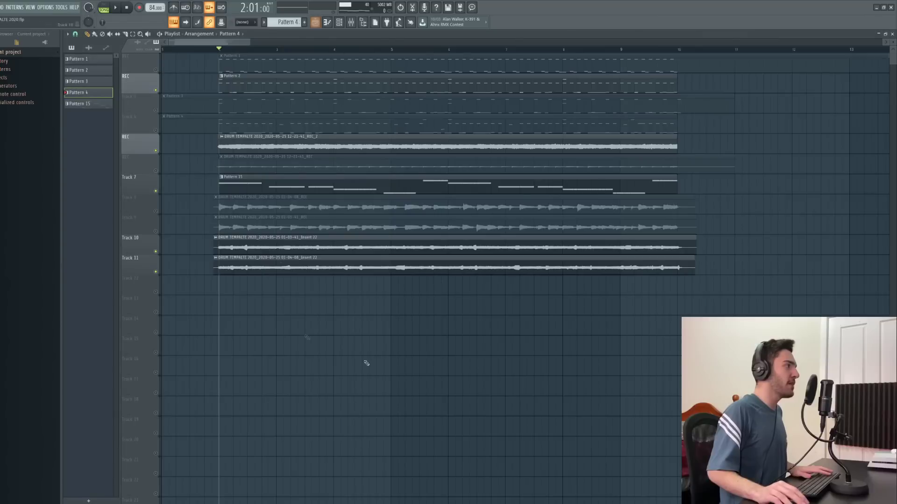
click(155, 90)
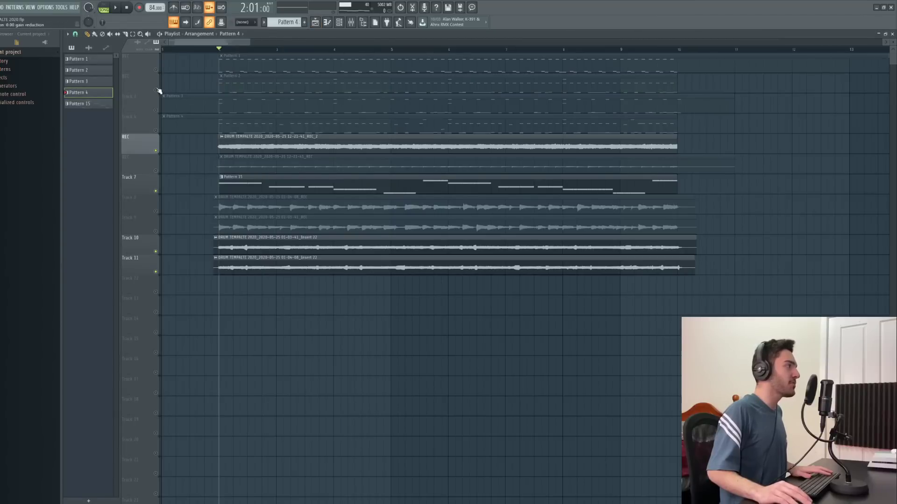
click(155, 131)
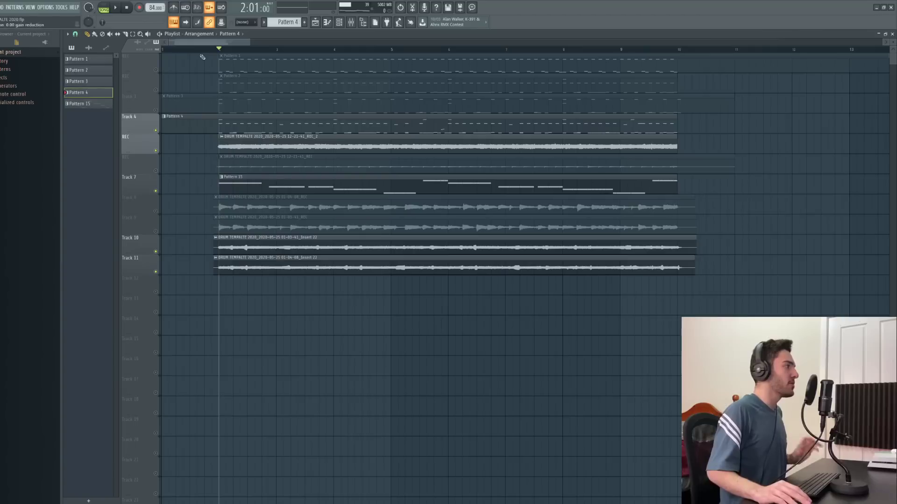
click(215, 49)
key(space)
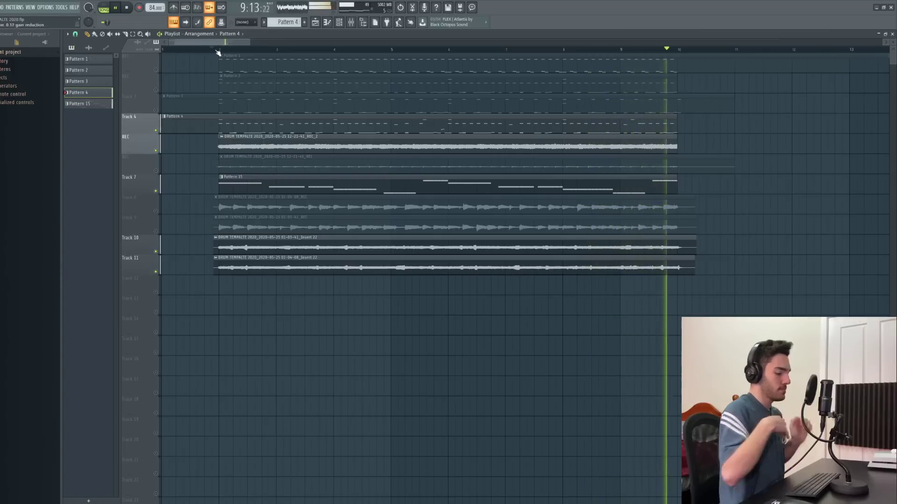
key(space)
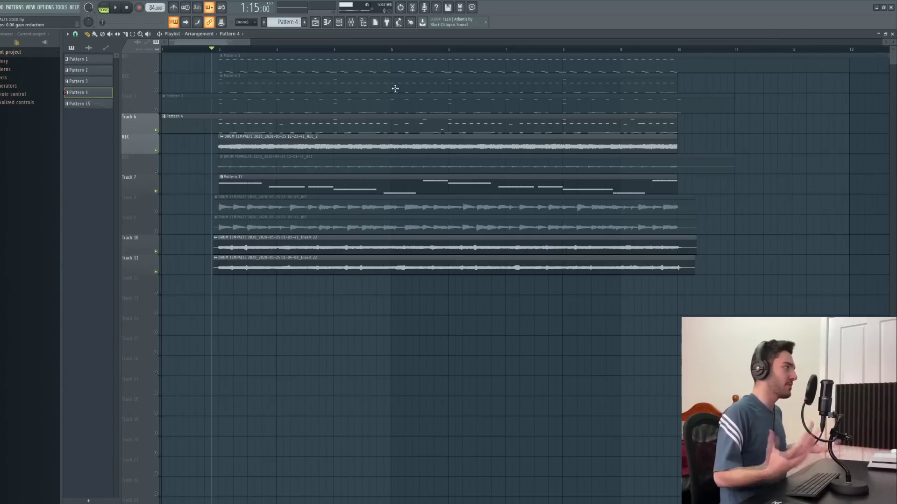
Step: Compare the notes of Pattern 4 with those of Pattern 2 in the piano roll
key(F7)
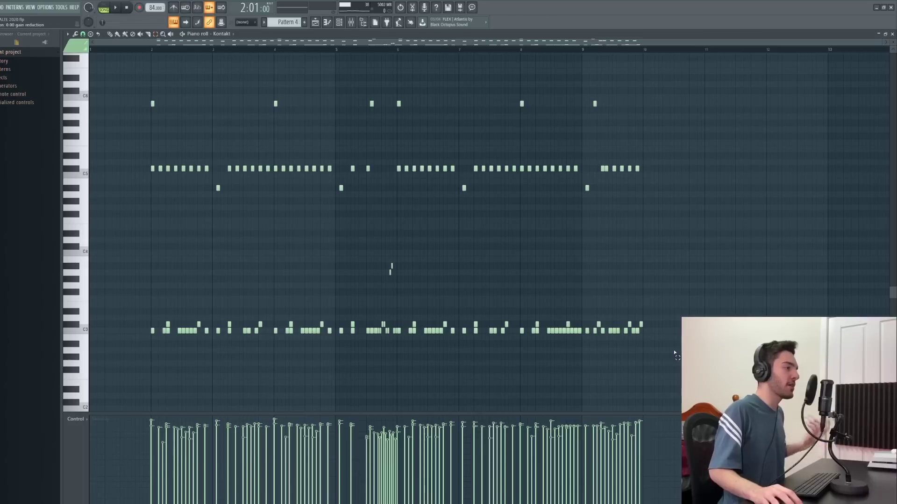
drag(674, 354, 141, 330)
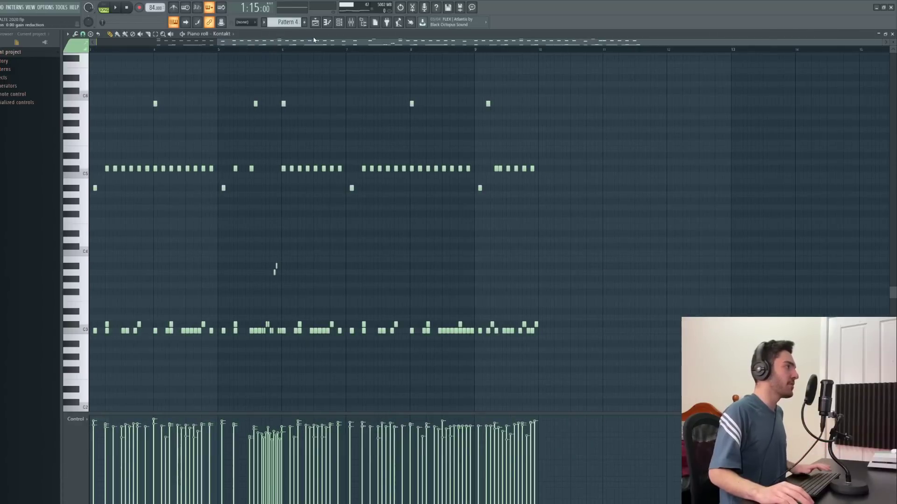
scroll(314, 40, left, 4)
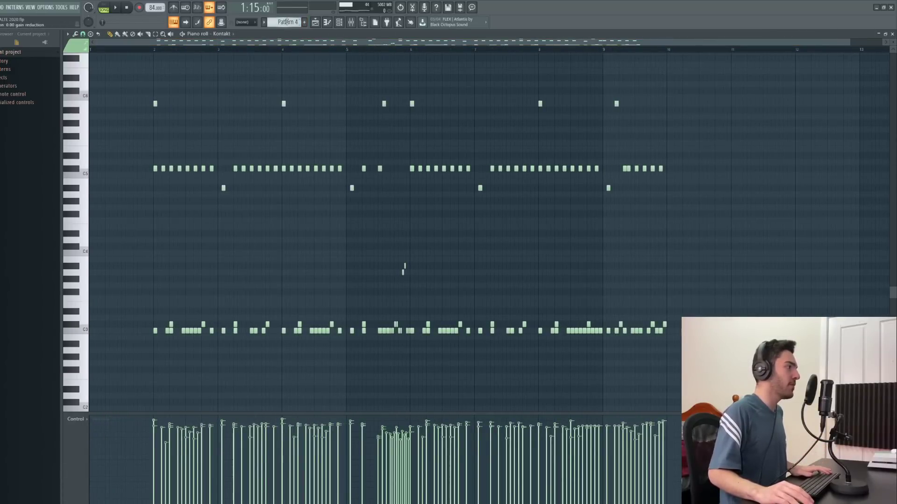
scroll(286, 21, down, 1)
scroll(287, 22, up, 4)
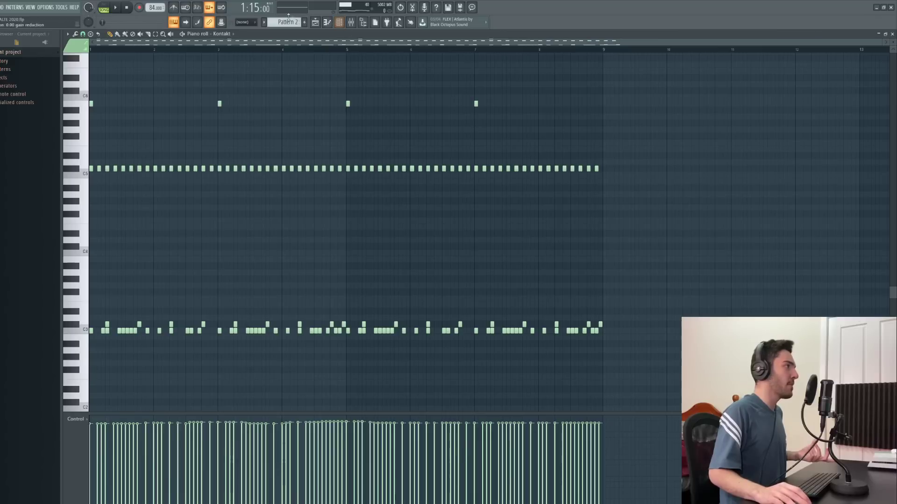
scroll(289, 19, down, 2)
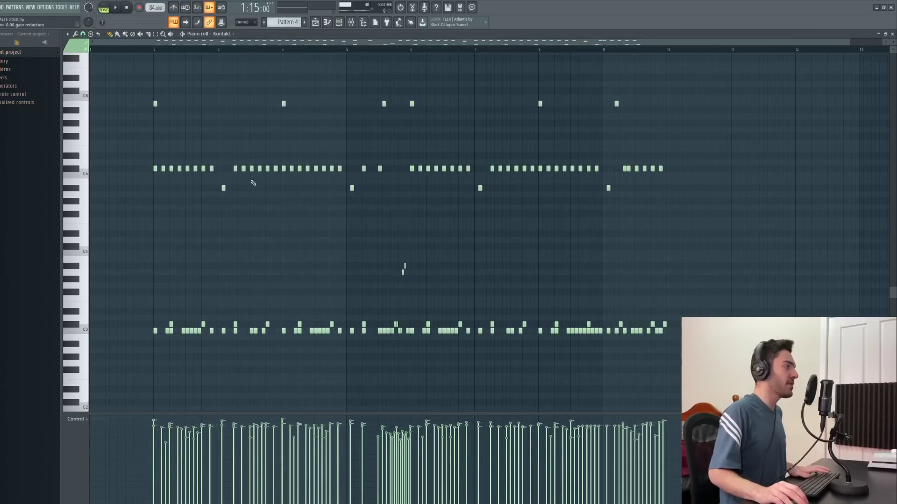
Step: Try filling the gap in Pattern 4's C#5 row at the start of bar 3 with two notes and delete them again
scroll(219, 176, up, 6)
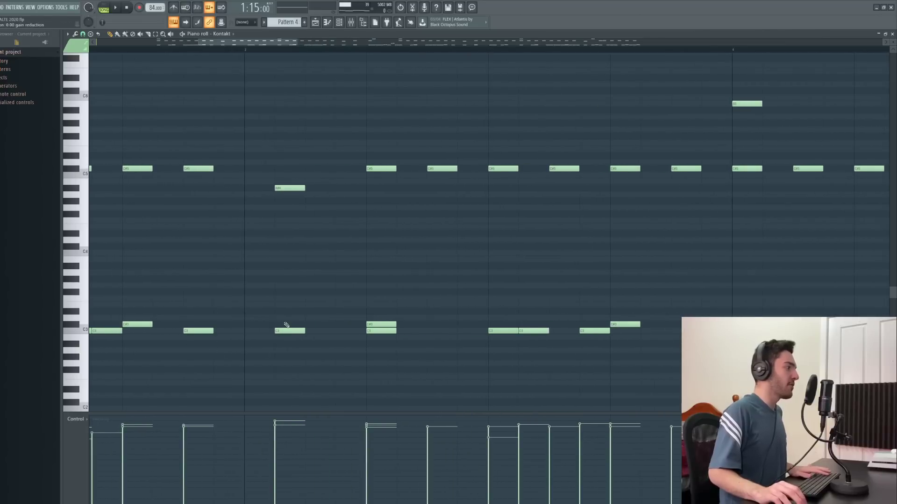
click(256, 168)
click(320, 168)
right_click(273, 170)
right_click(320, 169)
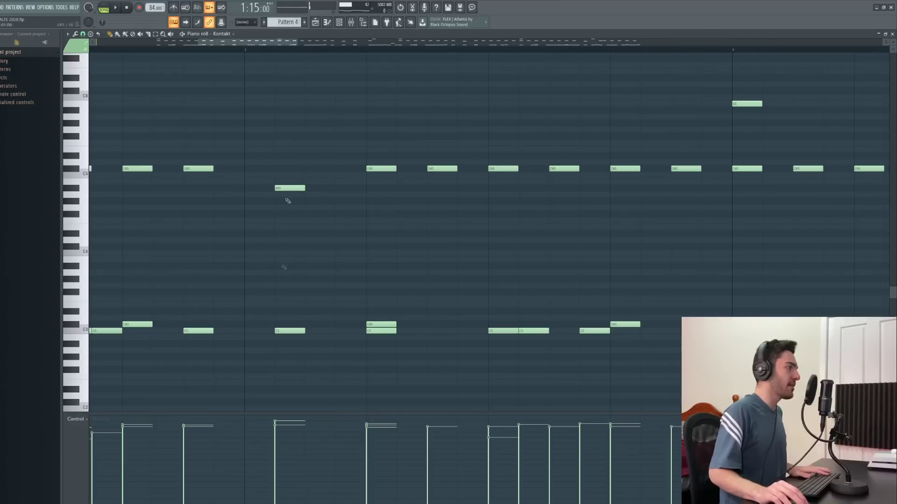
Step: Play Pattern 4 with the arrangement from 2:13 to the start of bar 4
scroll(309, 277, down, 3)
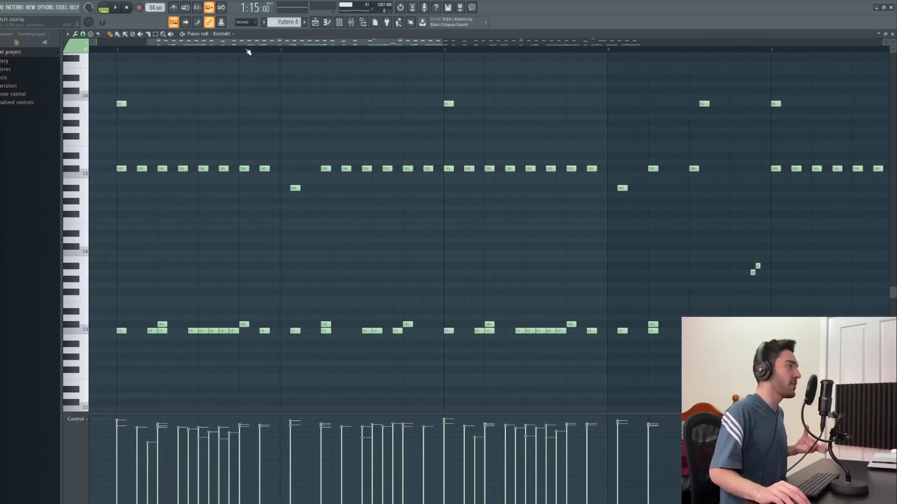
key(space)
key(space)
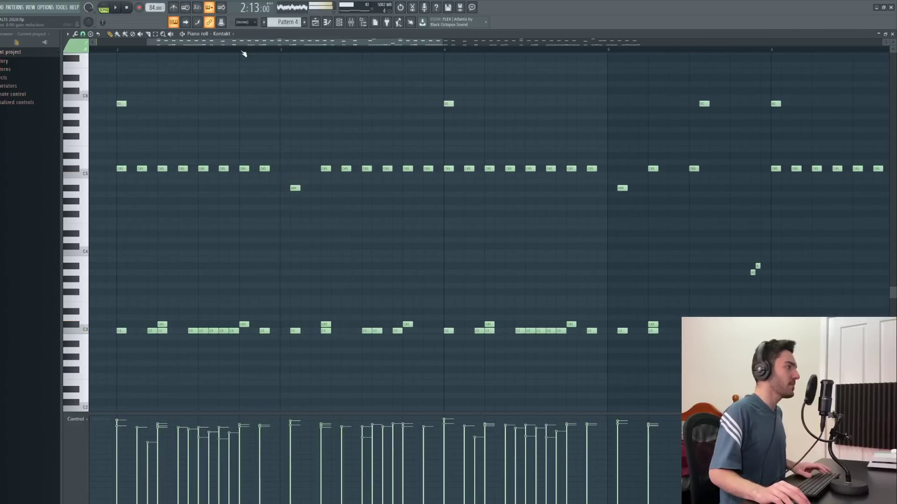
key(space)
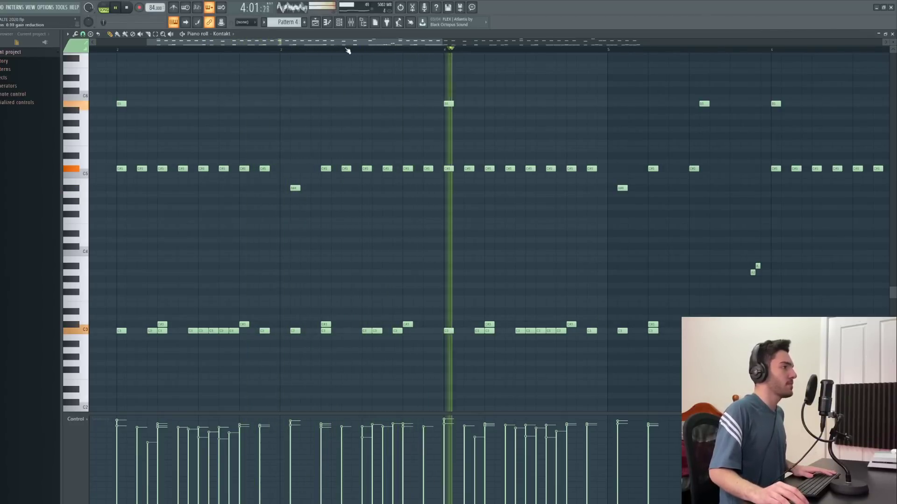
key(space)
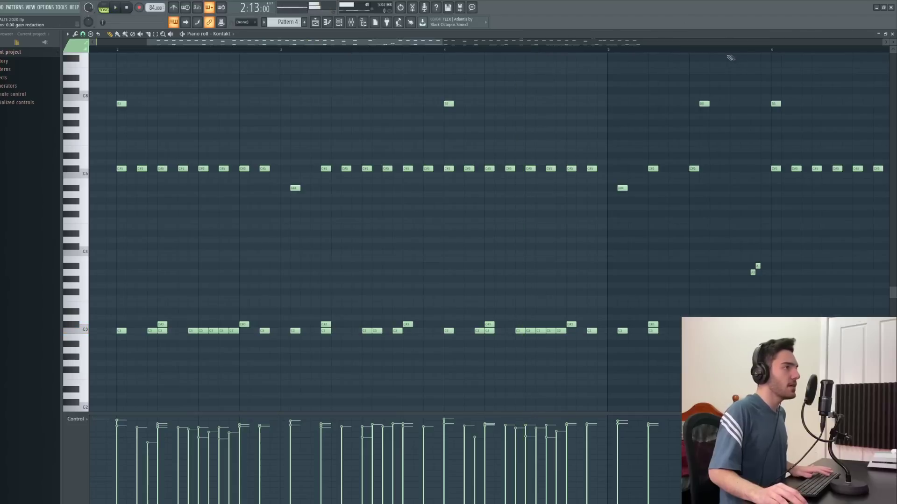
Step: Play a short section of Pattern 4 with the arrangement from 5:12
click(718, 49)
key(space)
key(space)
Step: Play the transition into Pattern 4's final bar repeatedly from 8:12, and return to an overview of the whole pattern
scroll(645, 251, down, 3)
scroll(542, 166, up, 3)
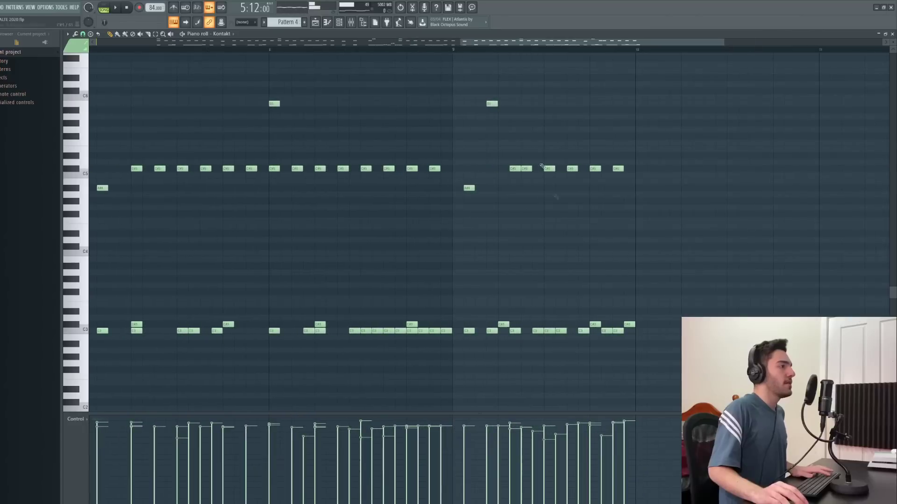
click(496, 51)
scroll(583, 291, up, 2)
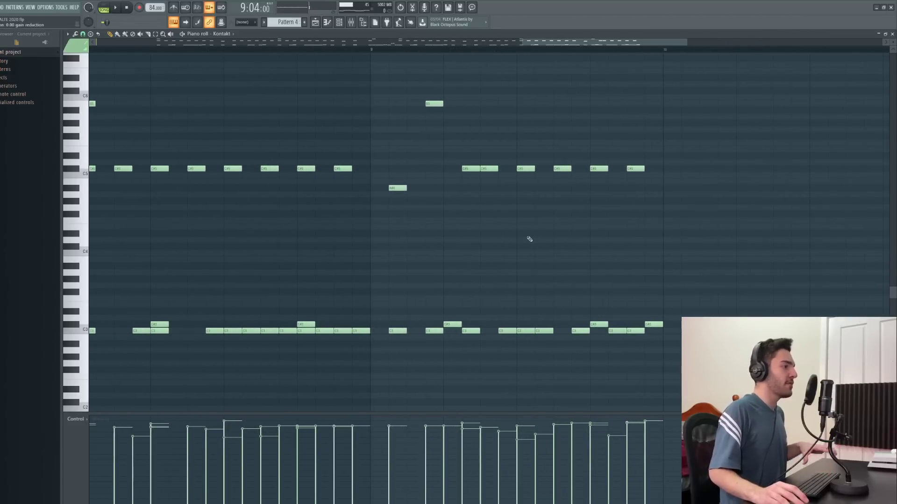
click(387, 50)
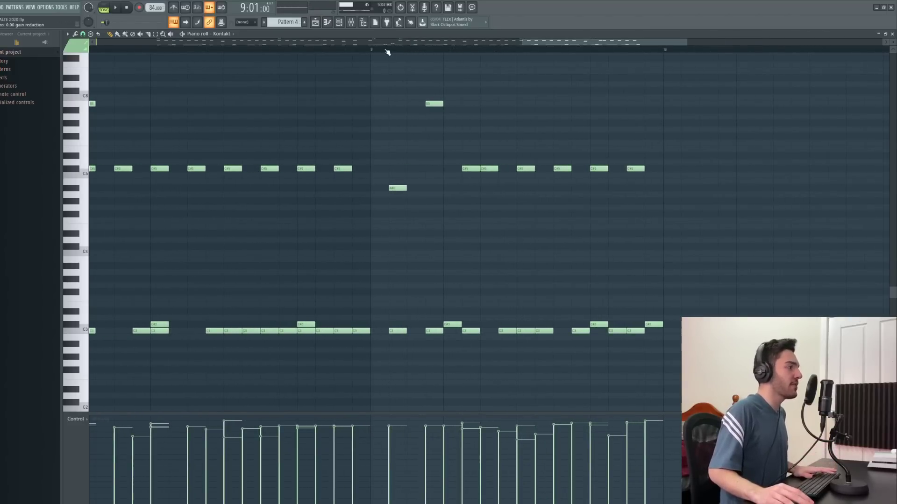
key(space)
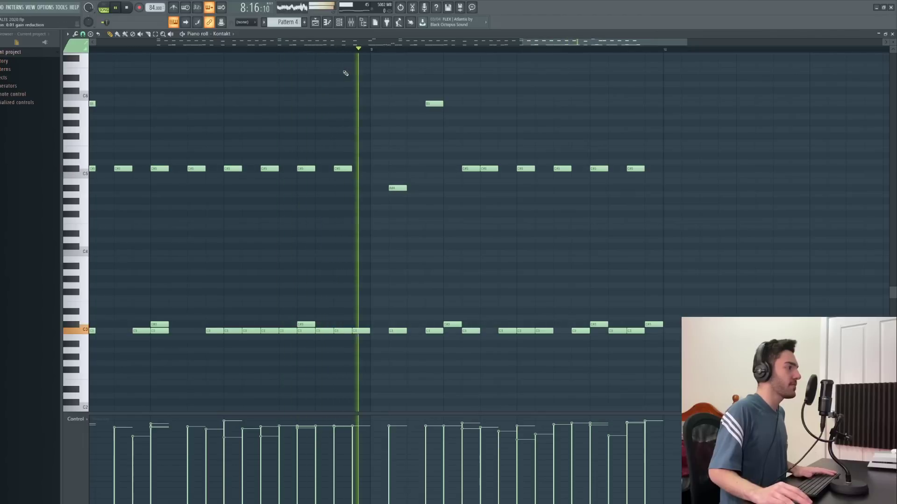
key(space)
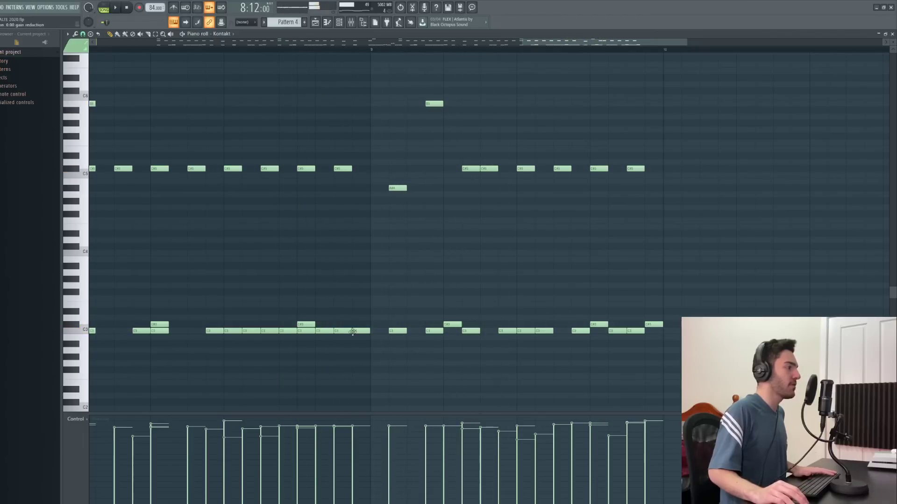
key(space)
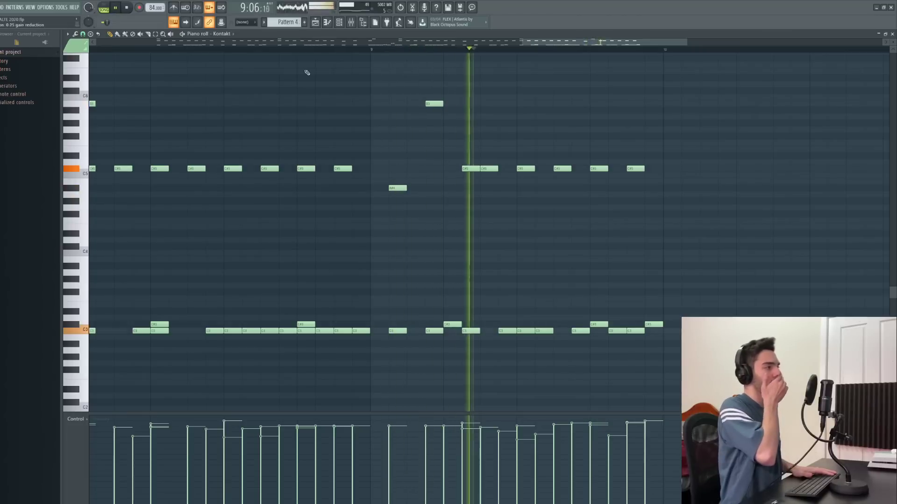
key(space)
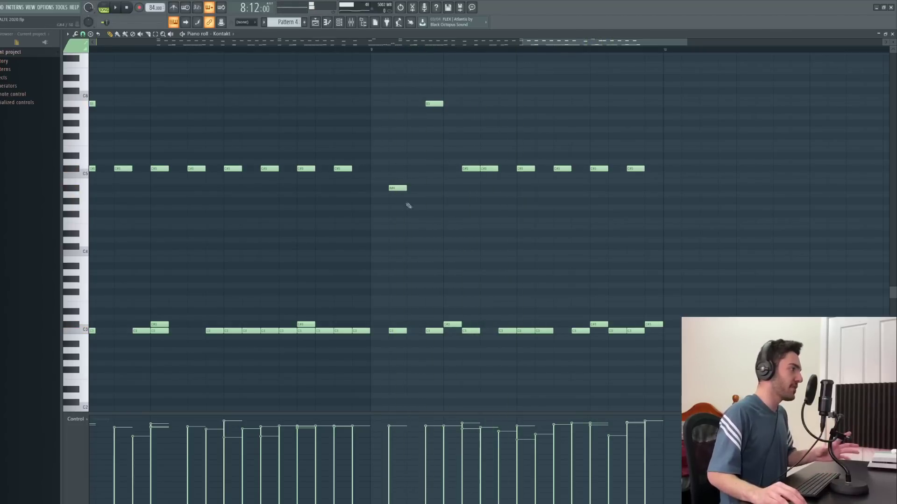
drag(523, 42, 163, 45)
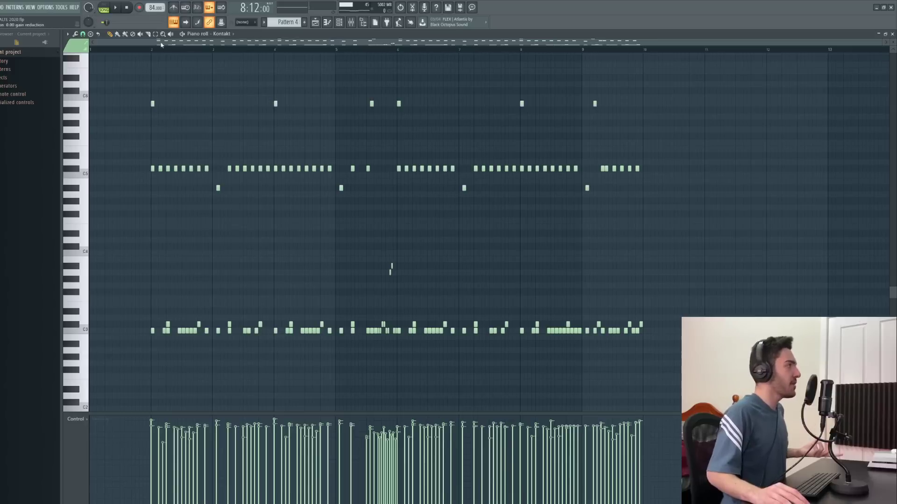
Step: Select all kick notes in Pattern 4's C3 row and examine their layout up close and across the whole pattern
drag(681, 367, 147, 326)
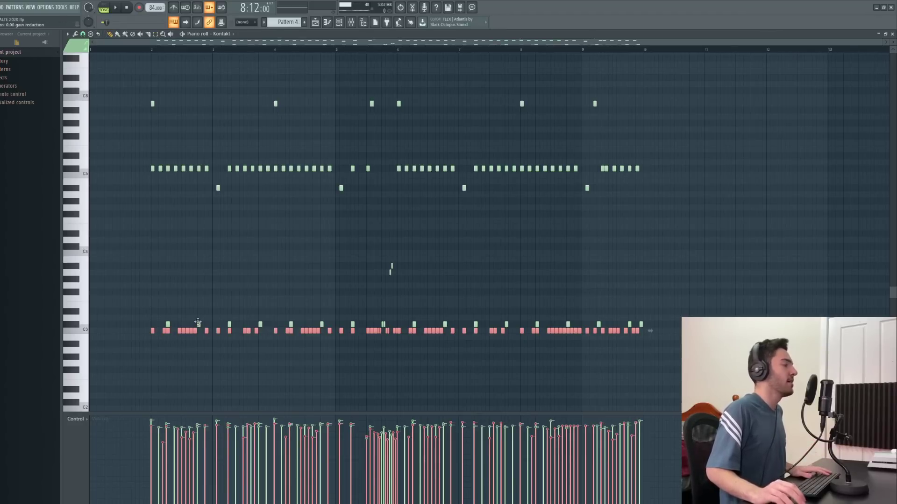
scroll(171, 350, up, 5)
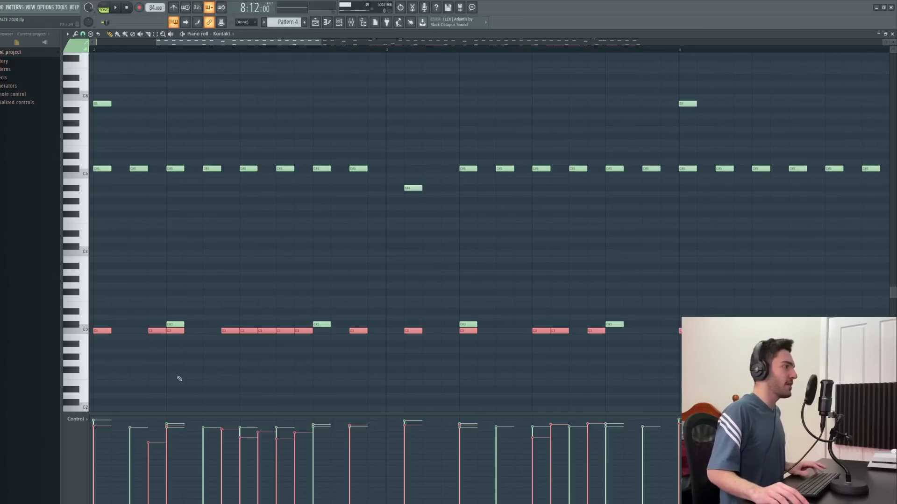
scroll(182, 374, down, 6)
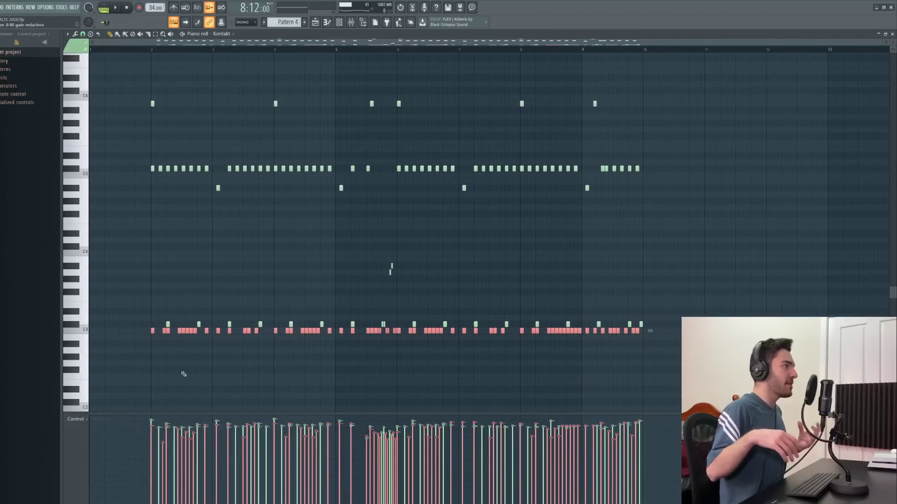
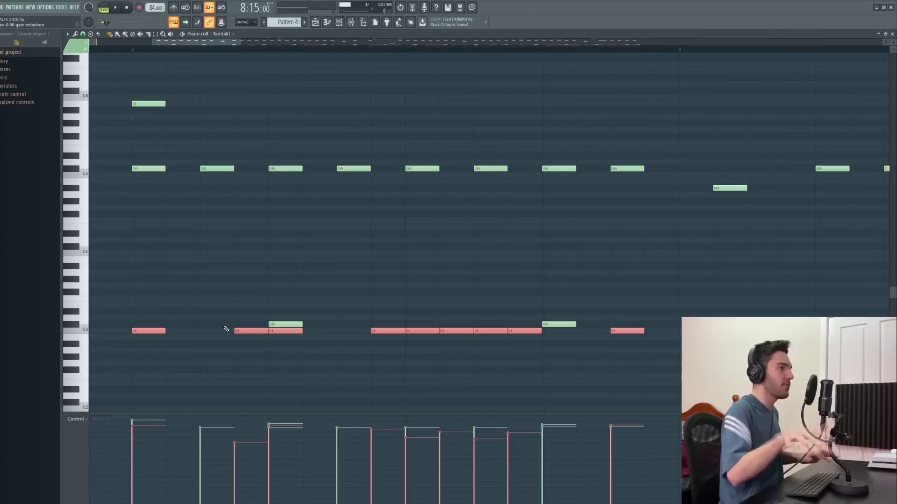
Step: Set the playback position to 2:01, clear the selection and audition the two adjoining C3 notes early in bar 2
click(181, 50)
click(251, 333)
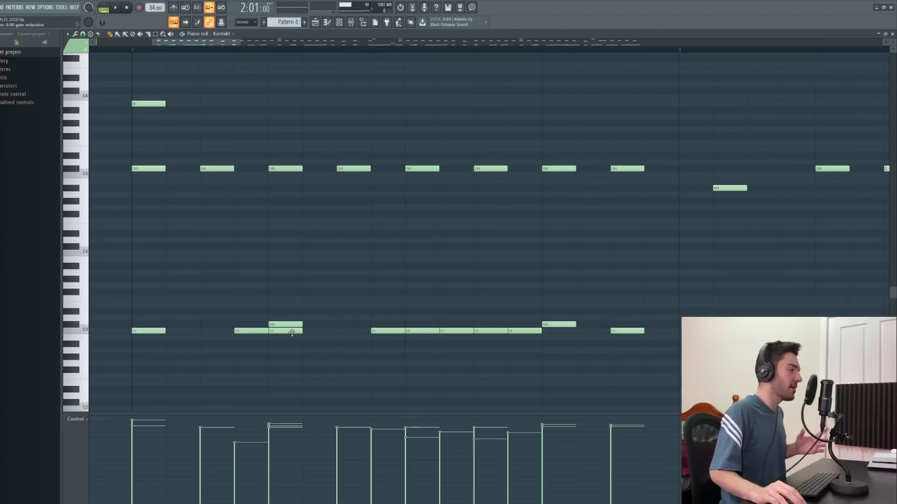
click(292, 333)
click(256, 333)
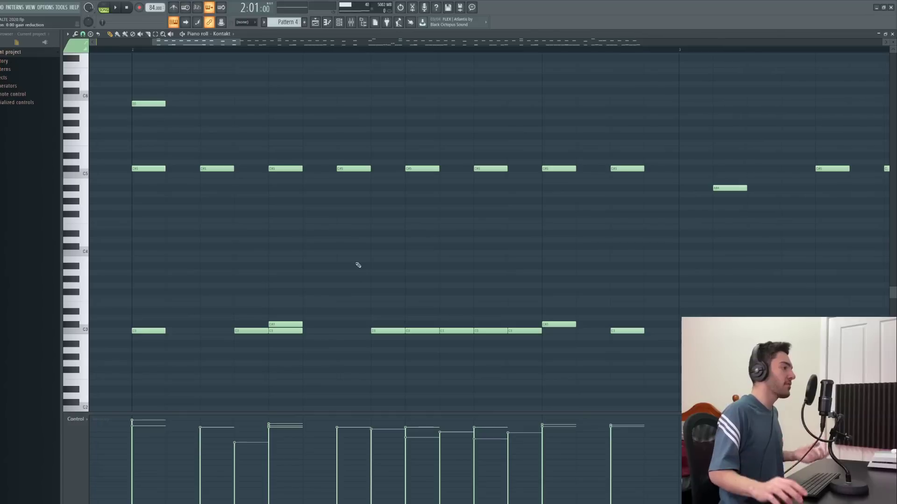
Step: Highlight the C3 kick groups one after another: the run in bar 2, the pair in bar 3 and the run in bar 4
drag(527, 323, 391, 386)
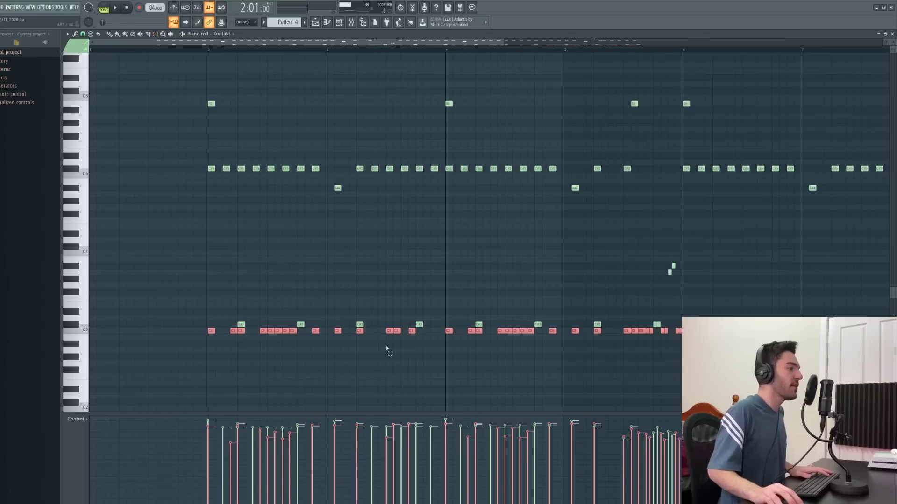
drag(380, 343, 409, 330)
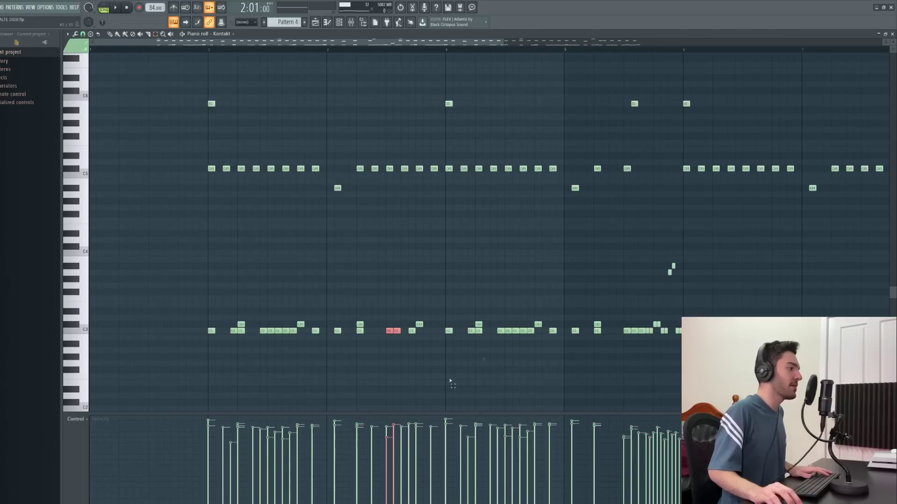
drag(477, 335, 539, 333)
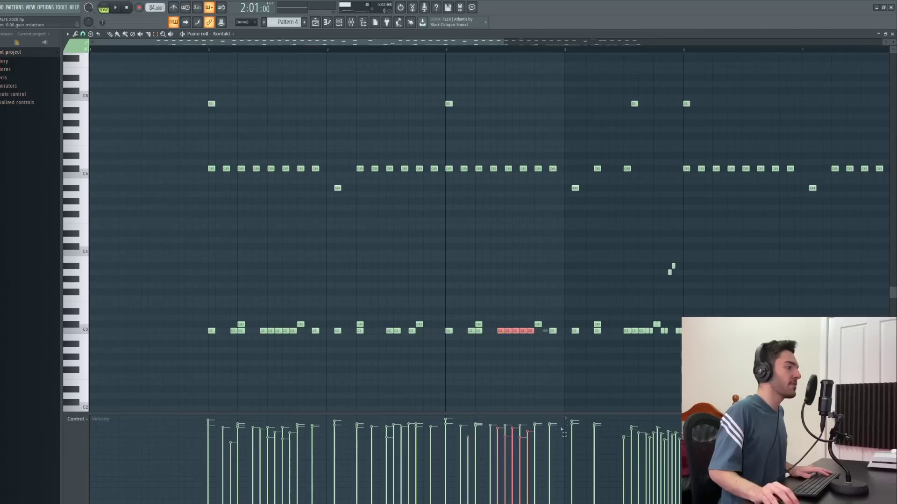
Step: Examine the fill at the end of bar 5 and play it with the arrangement from 5:12
scroll(498, 371, right, 6)
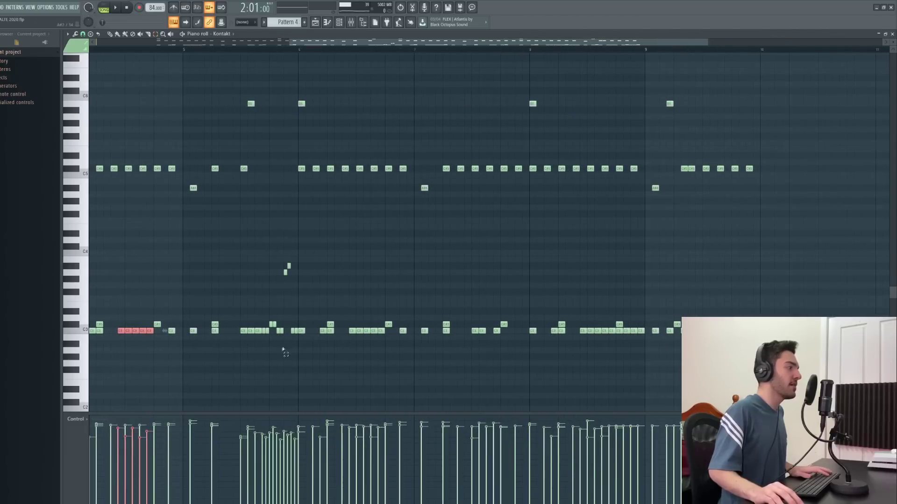
scroll(282, 350, up, 6)
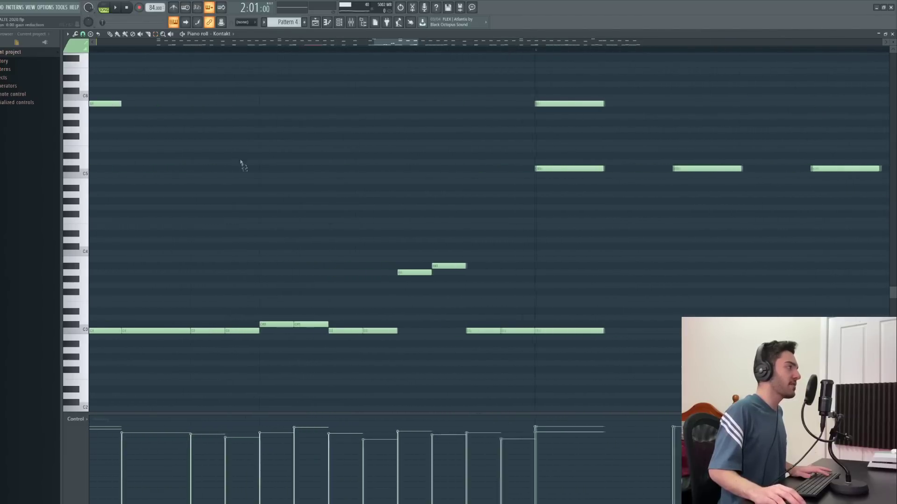
scroll(242, 165, down, 5)
key(space)
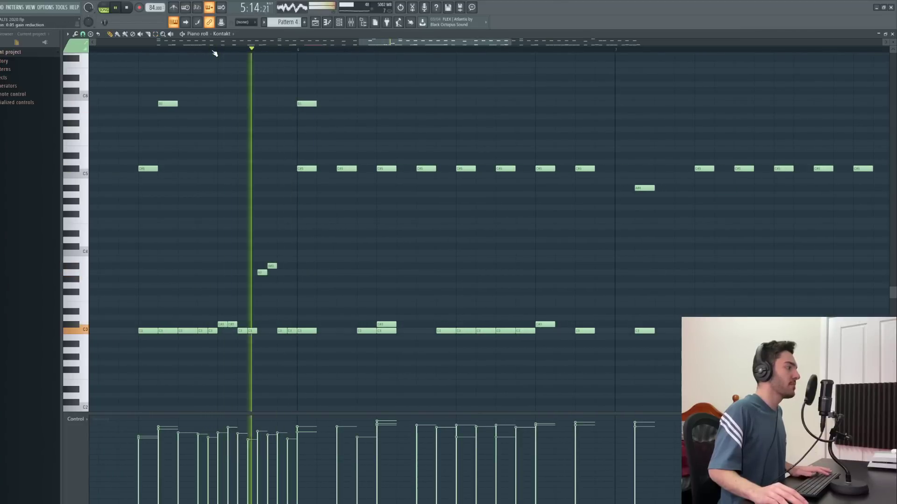
key(space)
Step: Highlight the parts of the bar 5 fill in turn: the C3 notes, the whole fill, the two higher notes and the closing C3 pair
drag(186, 328, 237, 353)
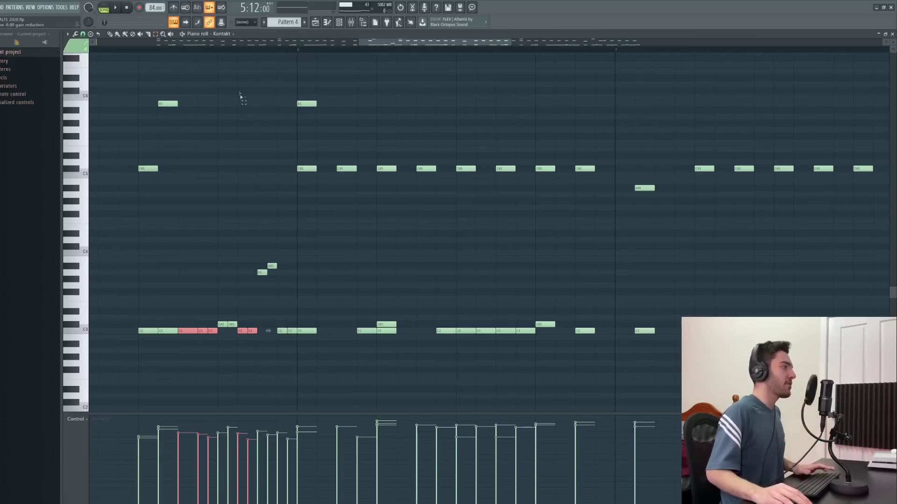
drag(214, 61, 294, 397)
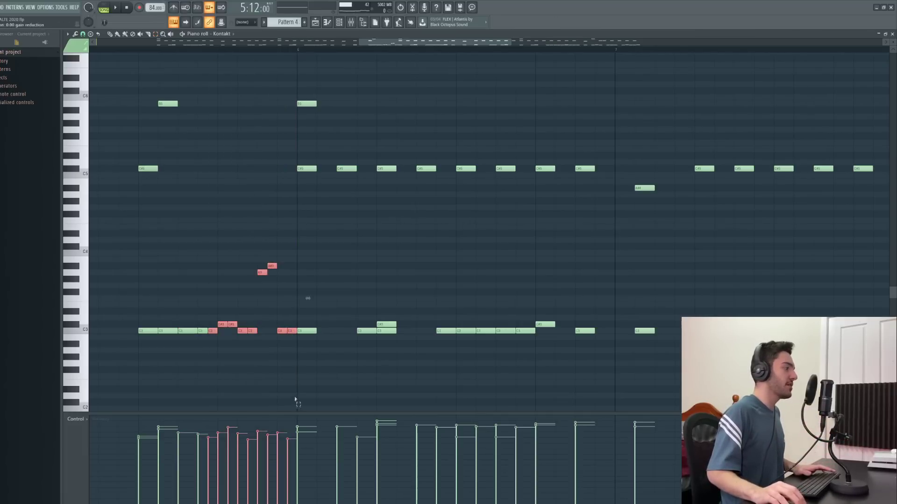
scroll(245, 436, down, 5)
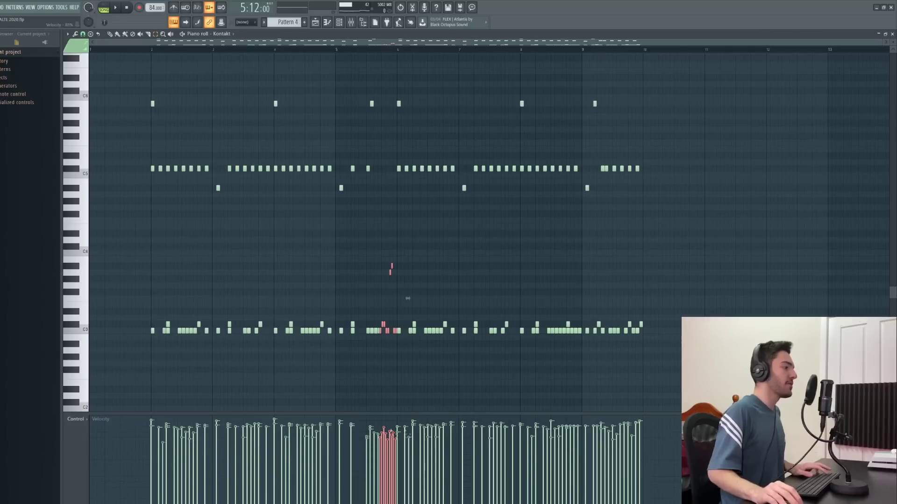
scroll(345, 322, up, 5)
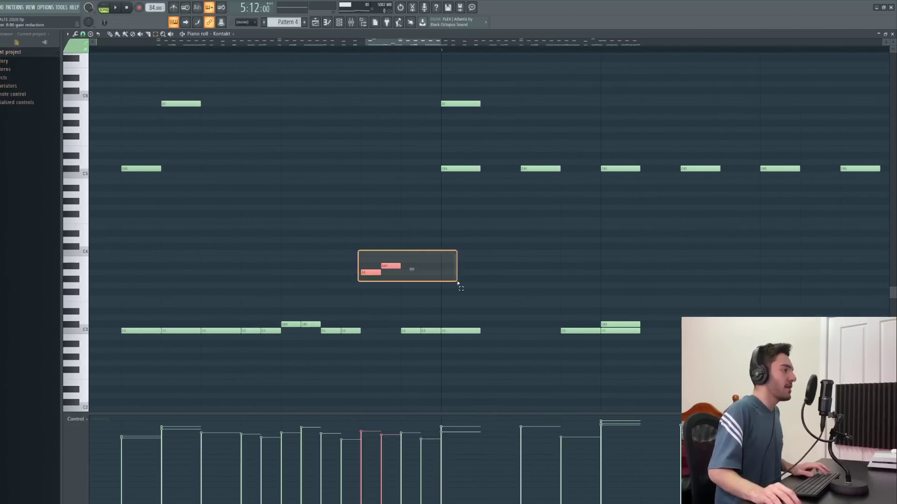
drag(279, 309, 321, 330)
drag(400, 326, 439, 334)
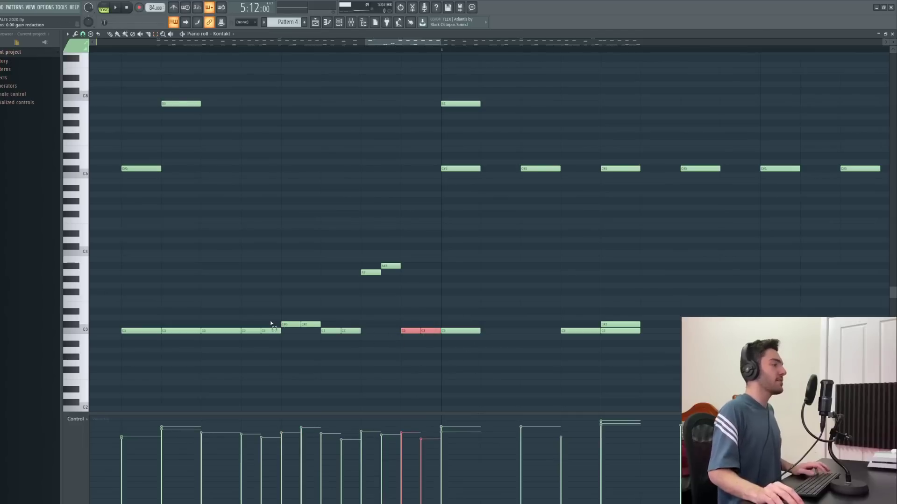
Step: Select the C#3 row to examine its velocities across the pattern and in the bar 5 fill, then clear the selection
scroll(419, 316, down, 5)
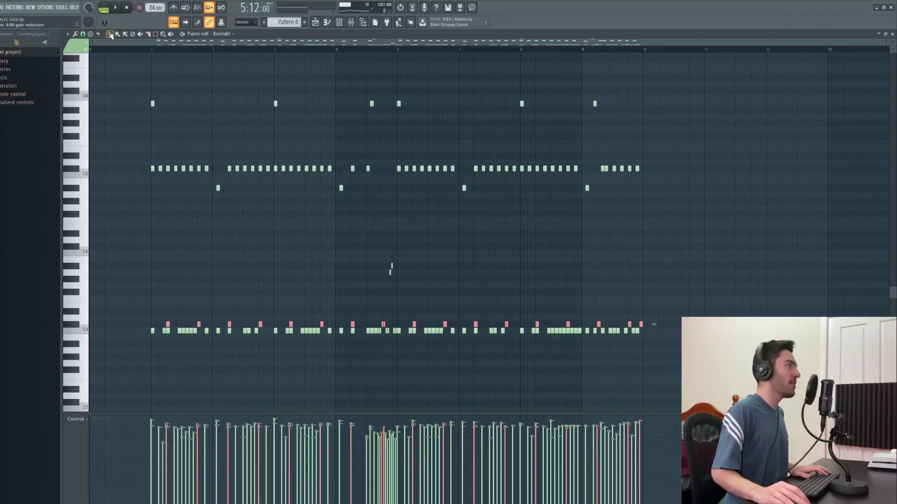
scroll(382, 324, up, 6)
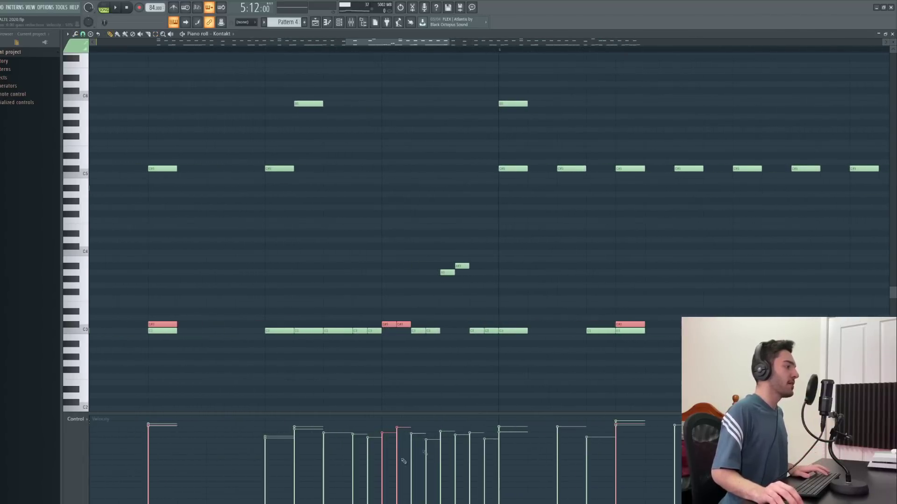
scroll(413, 266, down, 6)
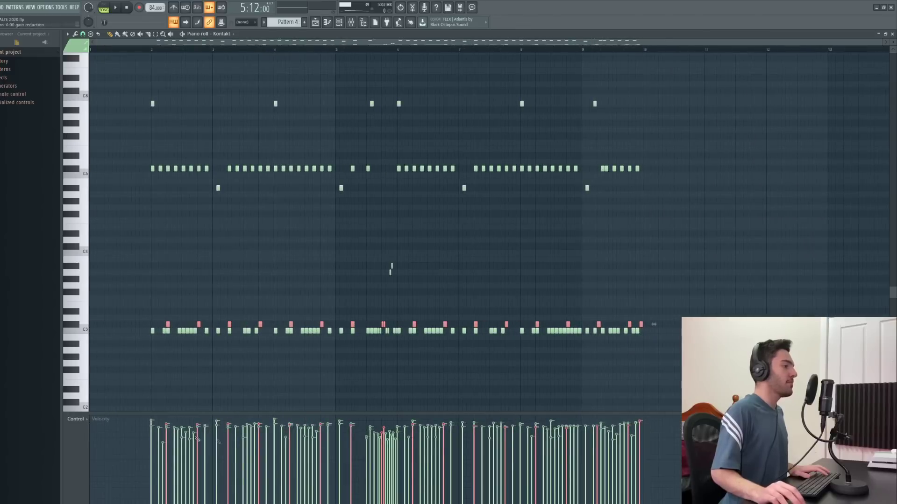
click(178, 316)
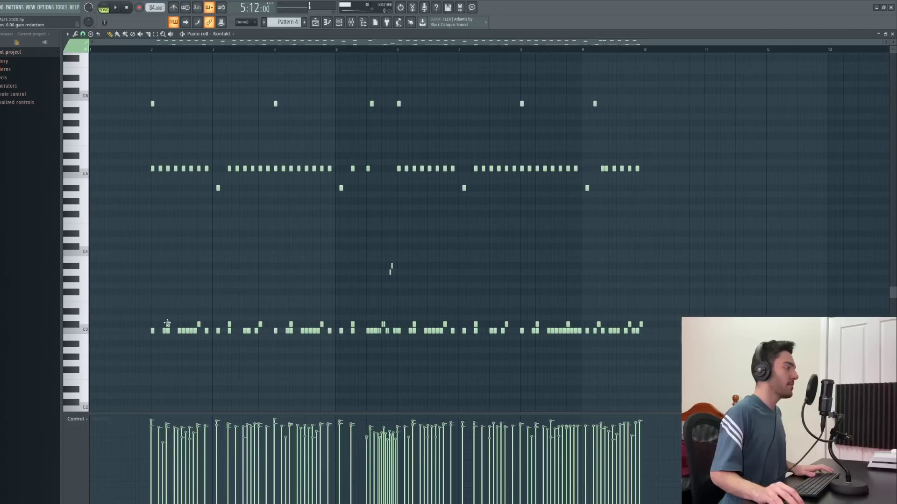
click(218, 330)
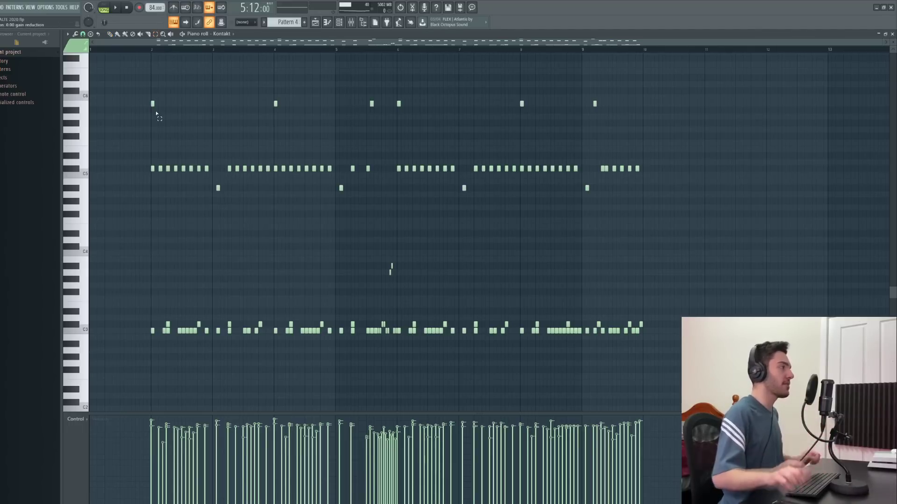
Step: Select the A#4 note at the start of bar 3 with its neighbouring C#5 notes and play from 2:13
scroll(156, 114, up, 2)
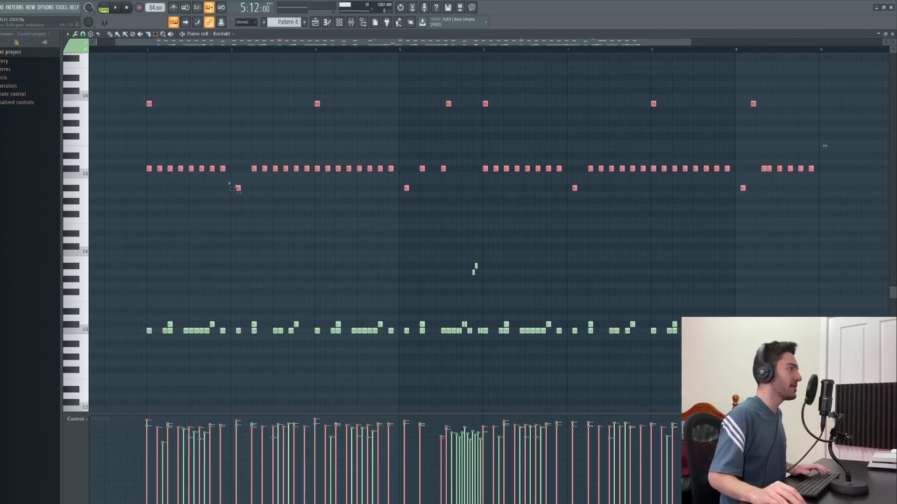
drag(220, 147, 255, 201)
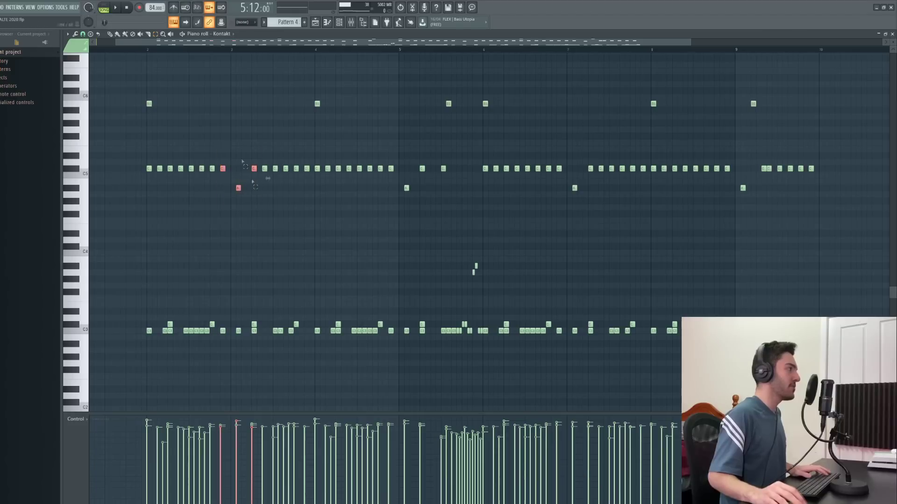
click(215, 49)
key(space)
key(space)
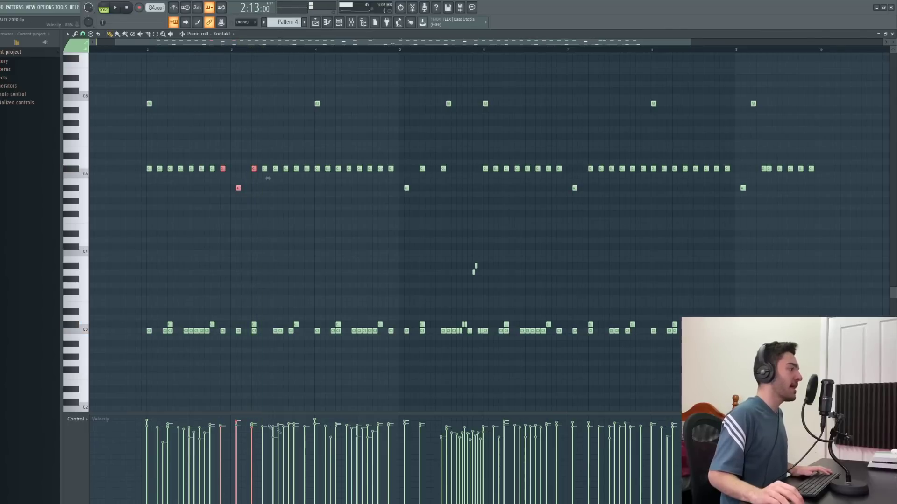
Step: Even out the velocities of the A#4 notes and their neighbouring C#5 notes around the starts of bars 3, 5 and 7
drag(225, 424, 252, 422)
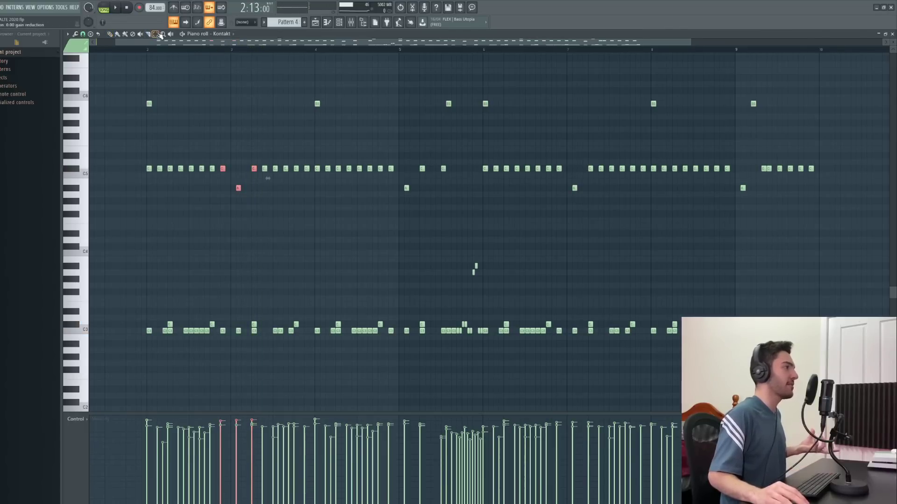
drag(389, 150, 421, 201)
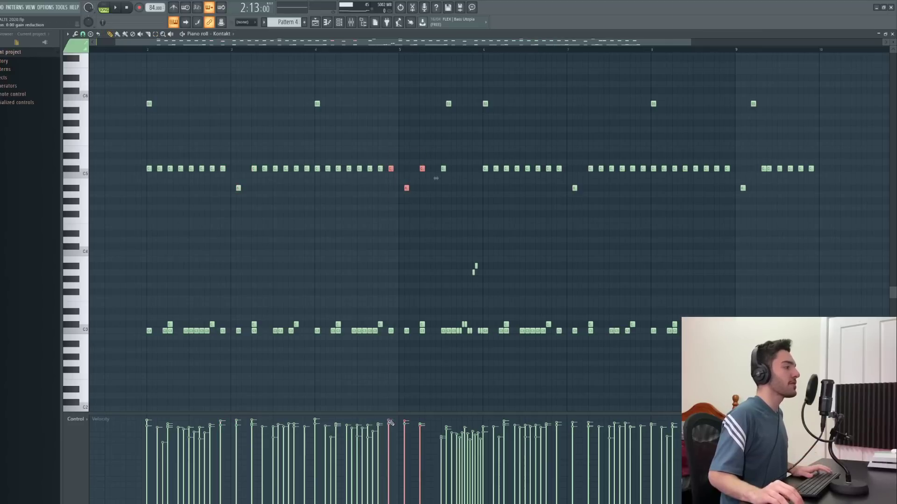
drag(390, 423, 421, 421)
click(155, 34)
drag(554, 161, 594, 193)
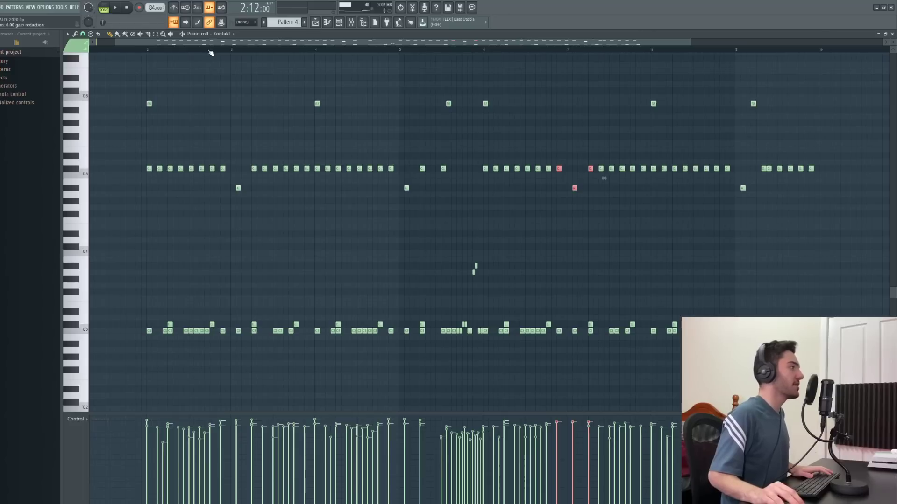
Step: Play Pattern 4 with the arrangement from 2:12 into bar 6, and again from 2:01 through the bar 5 fill
key(space)
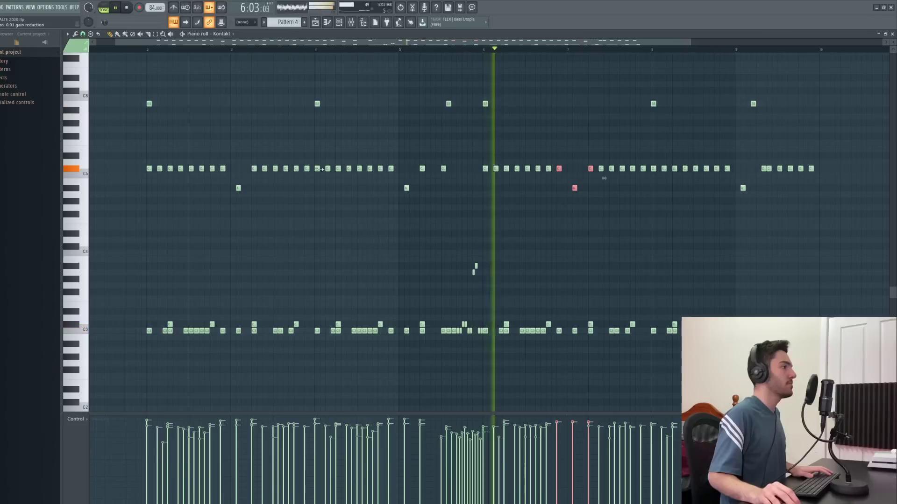
key(space)
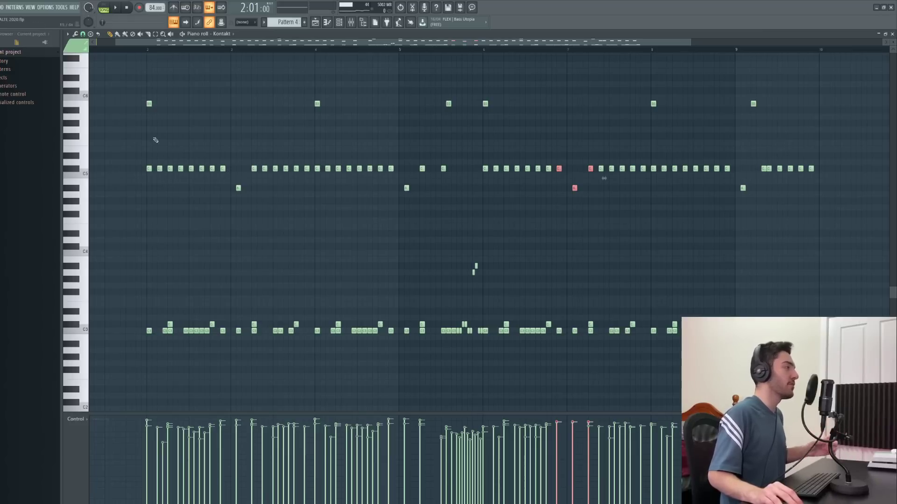
key(space)
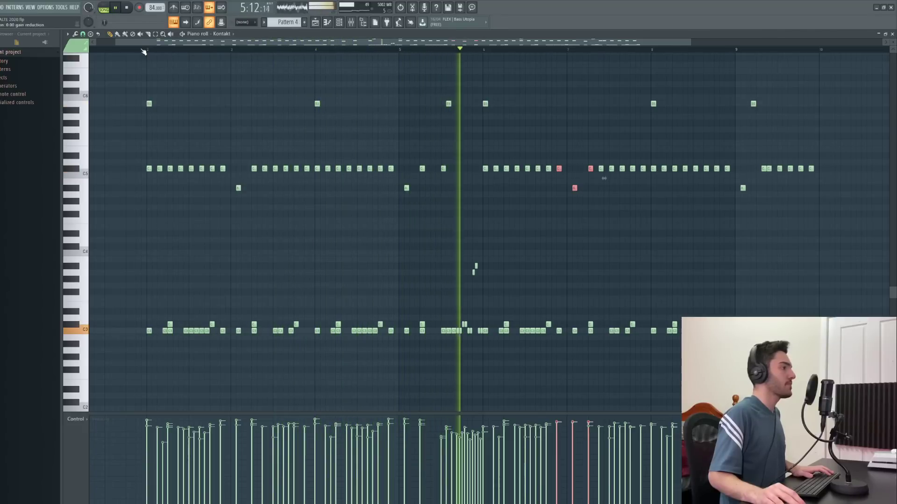
key(space)
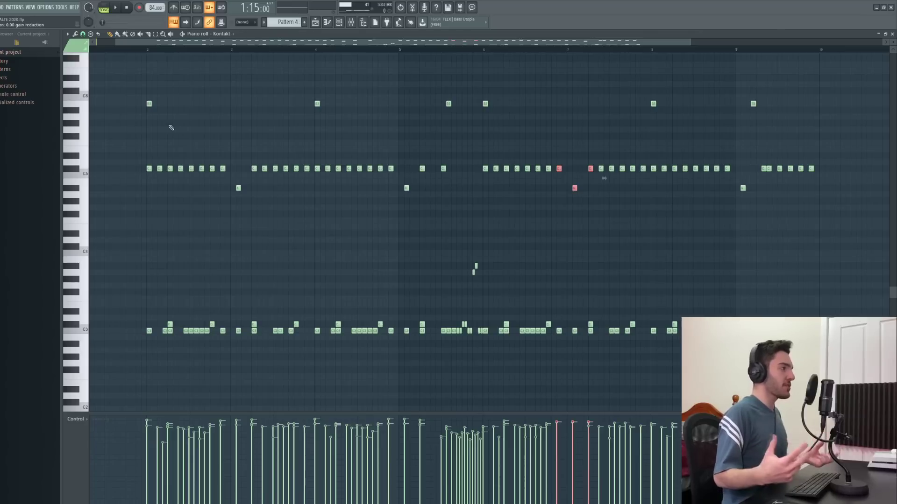
Step: Try the B5 note at the start of bar 2 on A#4, play it with the arrangement, and return it to B5
click(149, 167)
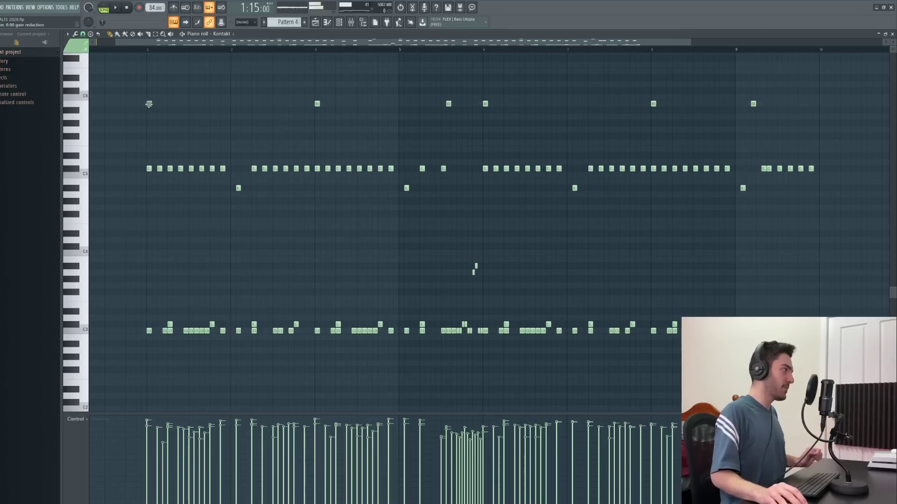
drag(149, 104, 152, 188)
key(space)
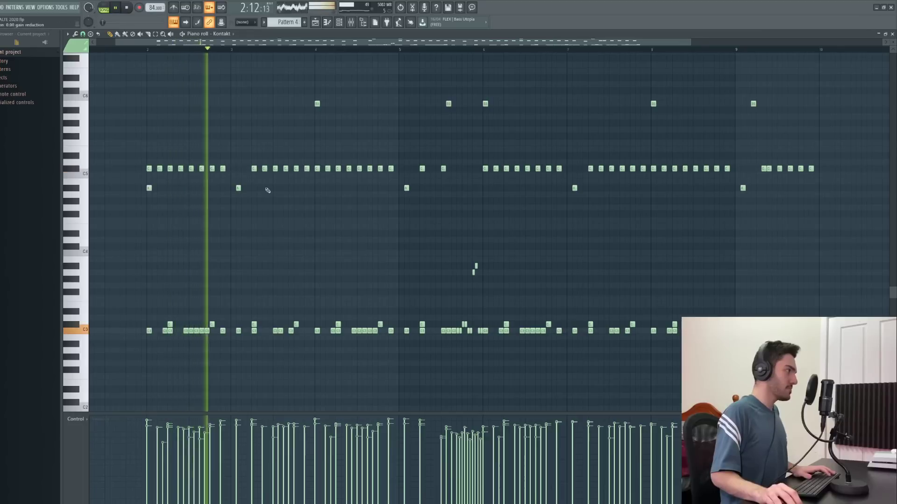
key(space)
drag(149, 187, 147, 98)
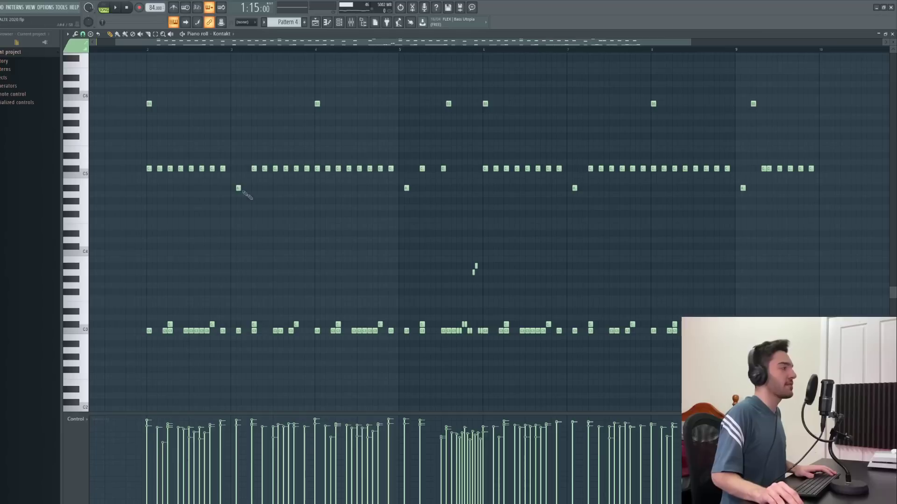
Step: Play Pattern 4 with the arrangement from the end of bar 2 through the fill in bar 5
click(220, 49)
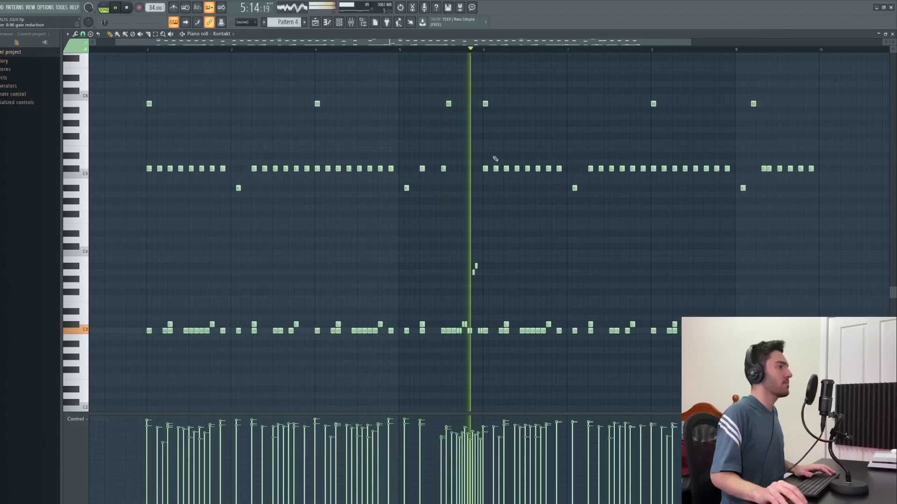
key(space)
Step: Switch to Pattern 3 and play it briefly on its own, without the arrangement, from 1:16
scroll(283, 22, up, 1)
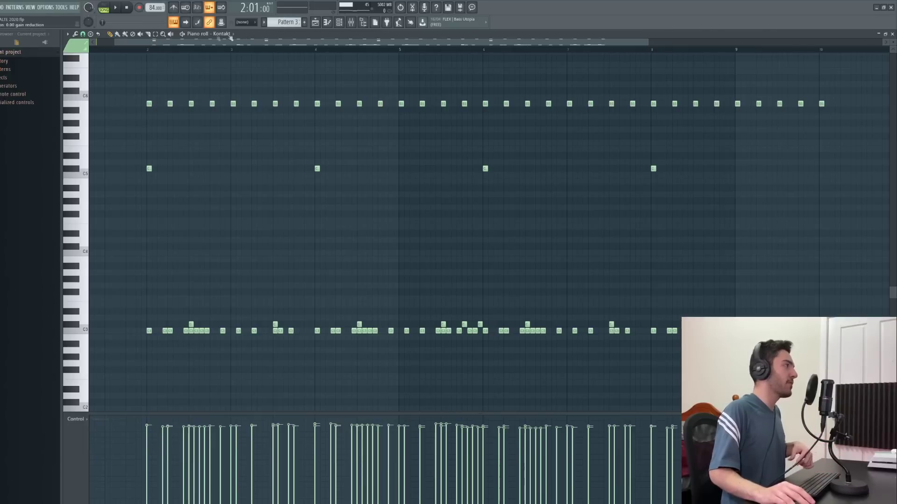
key(l)
key(space)
click(145, 49)
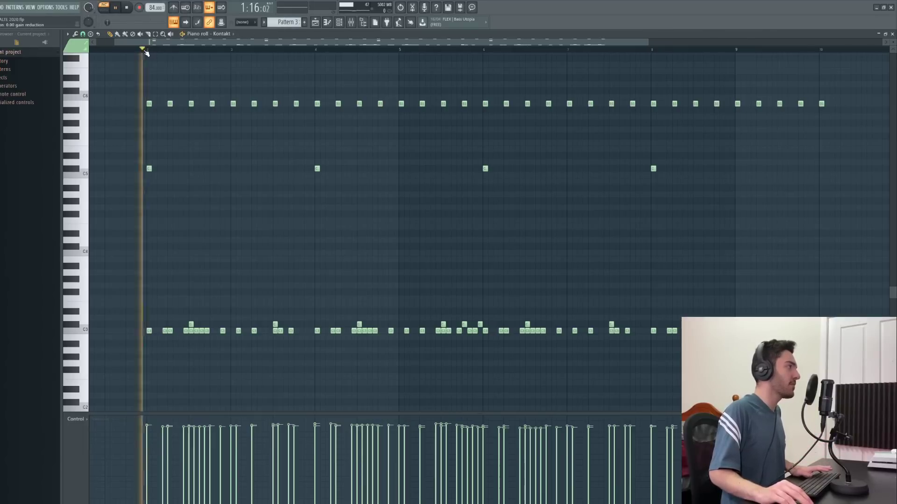
key(space)
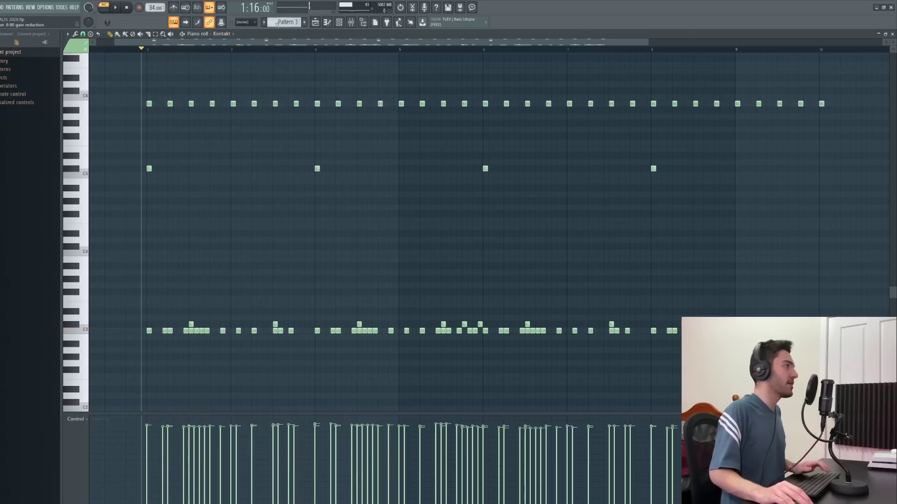
Step: Return to Pattern 4 and play it on its own from 2:01 through bar 4
scroll(288, 21, down, 1)
click(147, 48)
key(space)
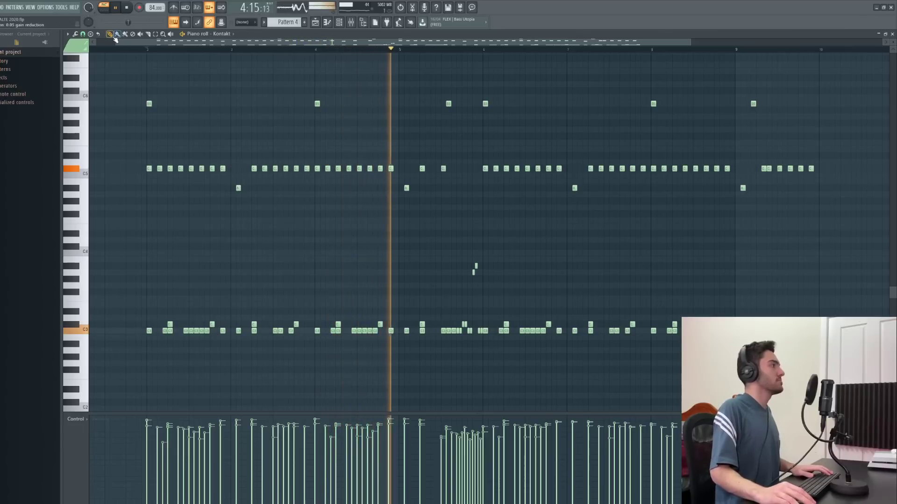
key(space)
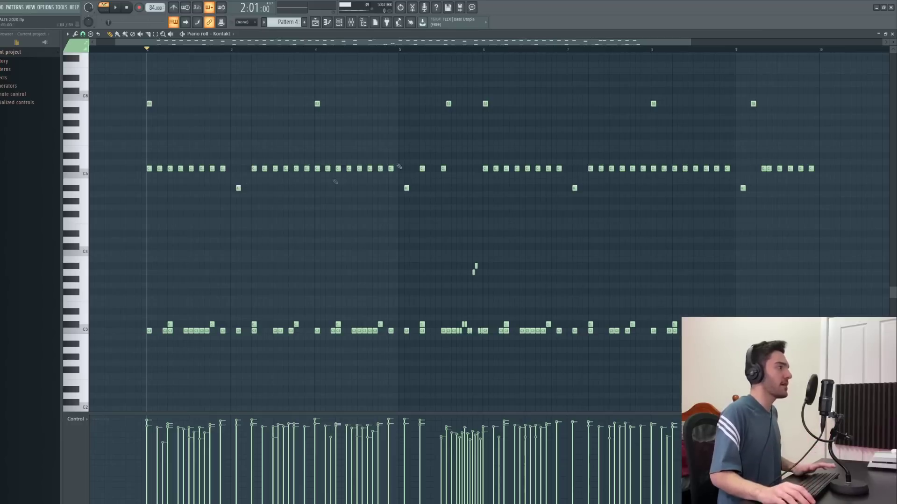
Step: Play Pattern 4's bar 5 fill on its own several times from 5:08 into bar 6
click(437, 50)
key(space)
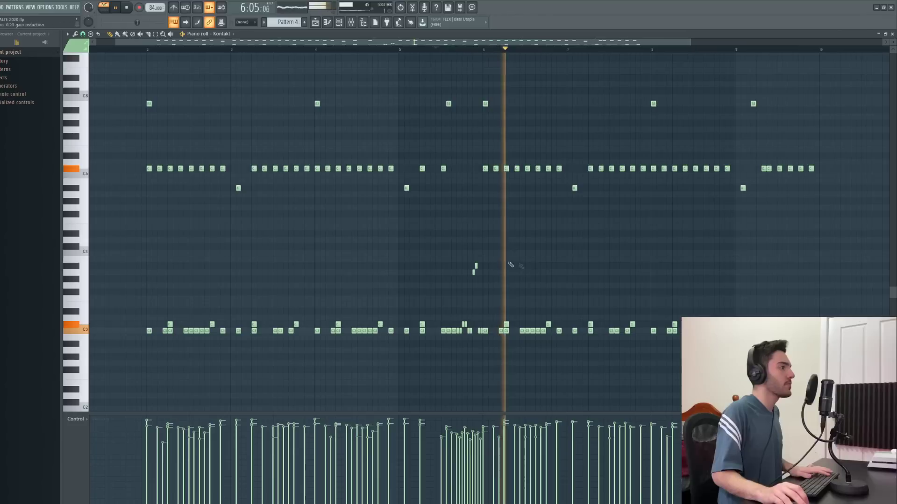
key(space)
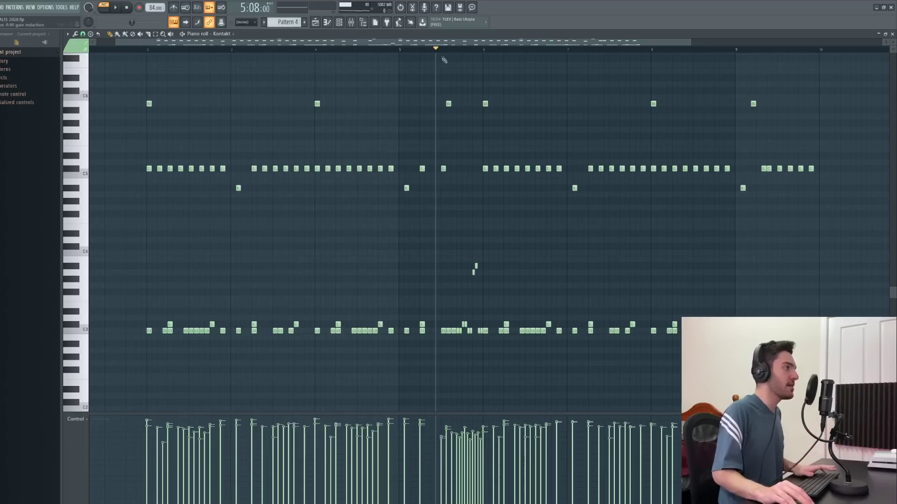
key(space)
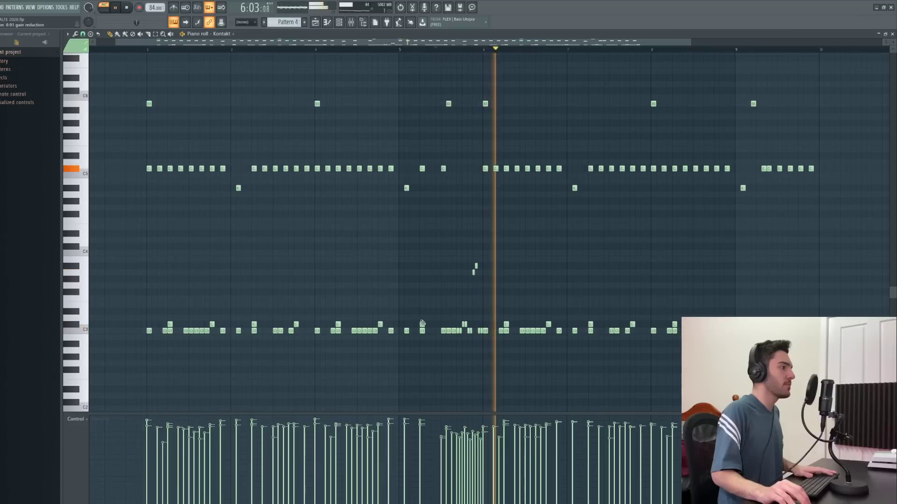
key(space)
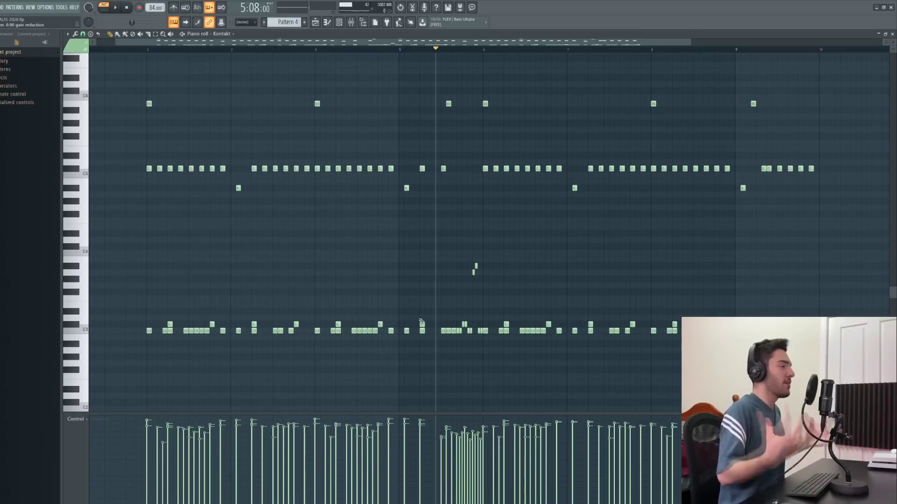
key(space)
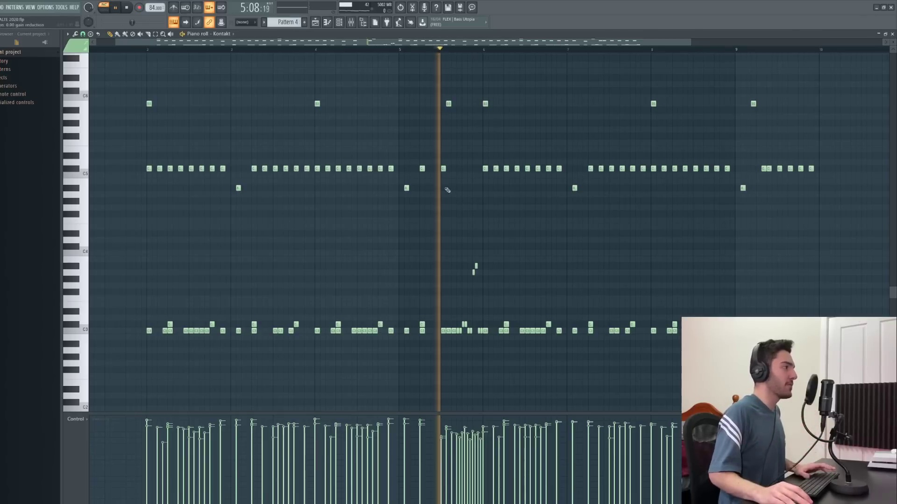
key(space)
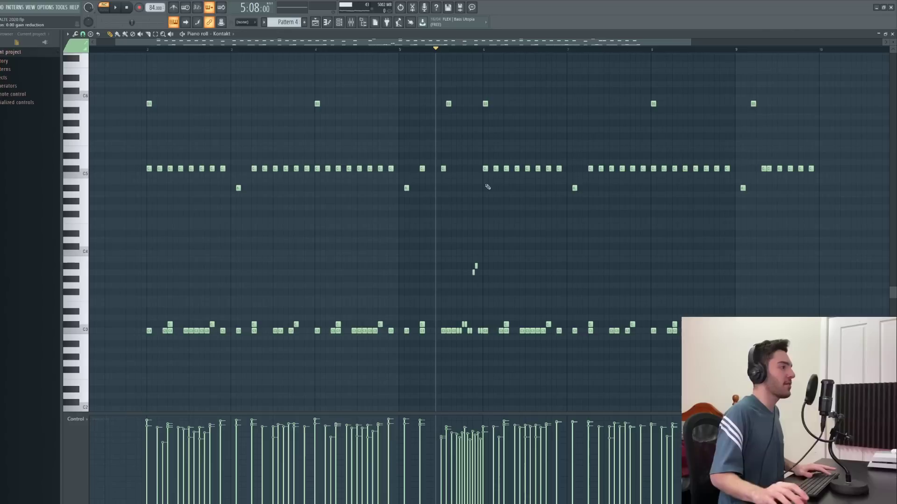
key(space)
key(space)
Step: Audition the individual C3, C#3, A3 and A#3 notes of the bar 5 fill without changing them
ctrl+scroll(467, 248, up, 5)
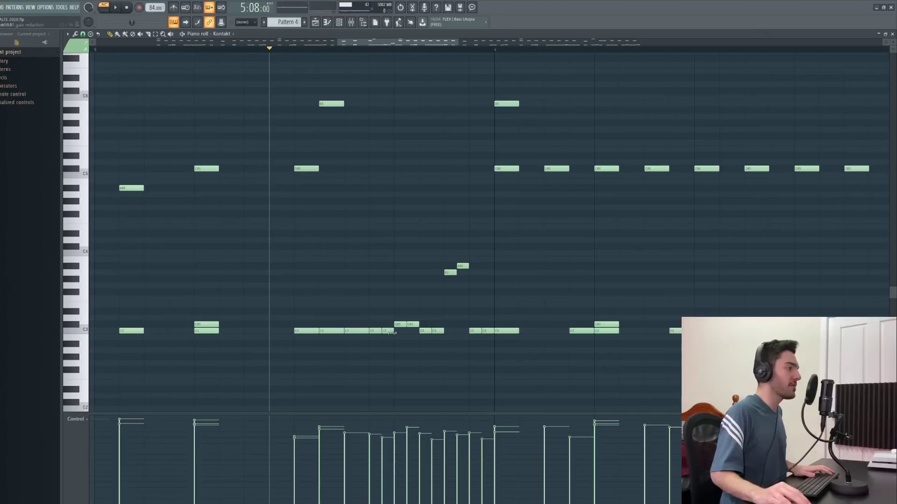
click(351, 331)
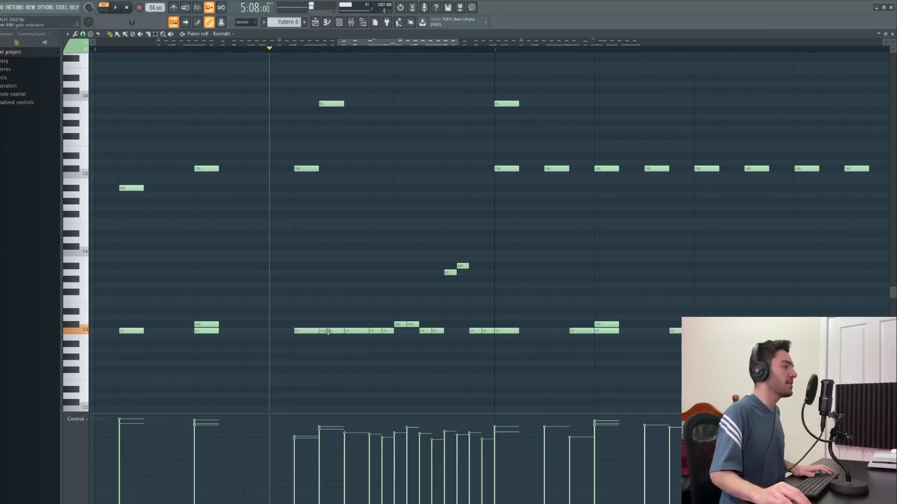
click(376, 330)
click(388, 330)
click(413, 324)
click(461, 266)
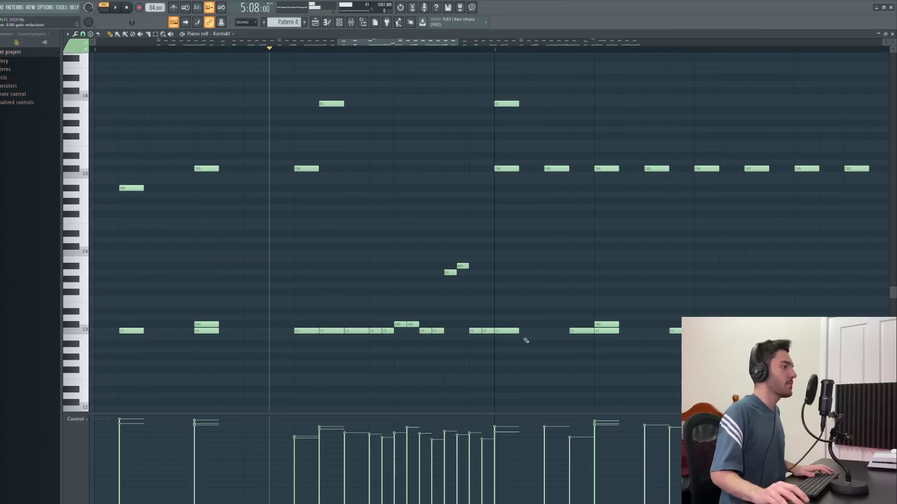
click(450, 272)
click(461, 266)
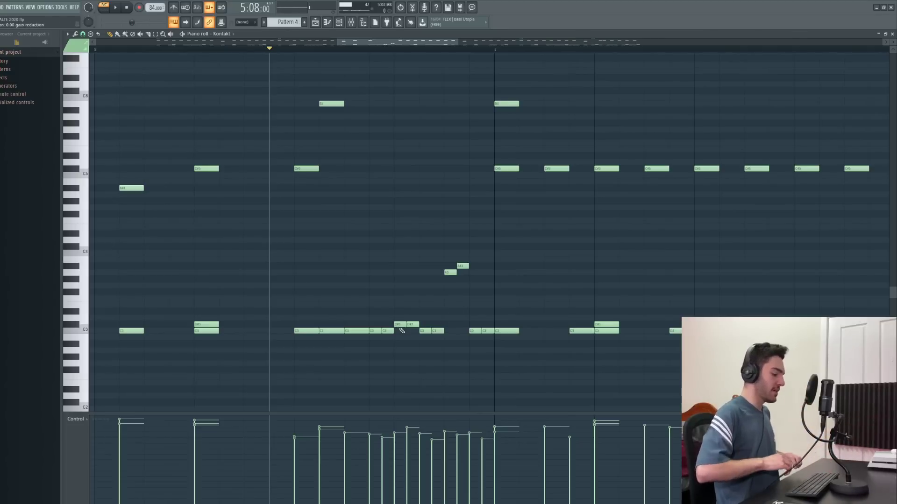
Step: Play the second half of the bar 5 fill on its own from 5:12 into bar 6
click(373, 48)
key(space)
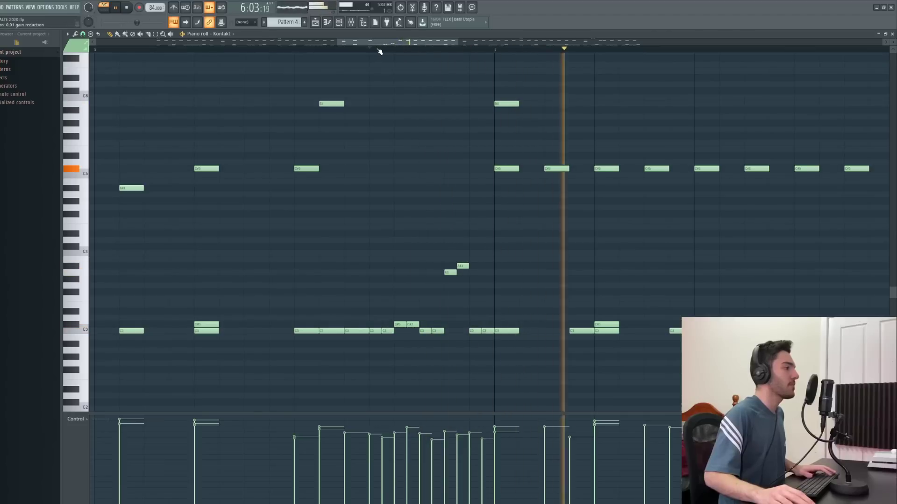
key(space)
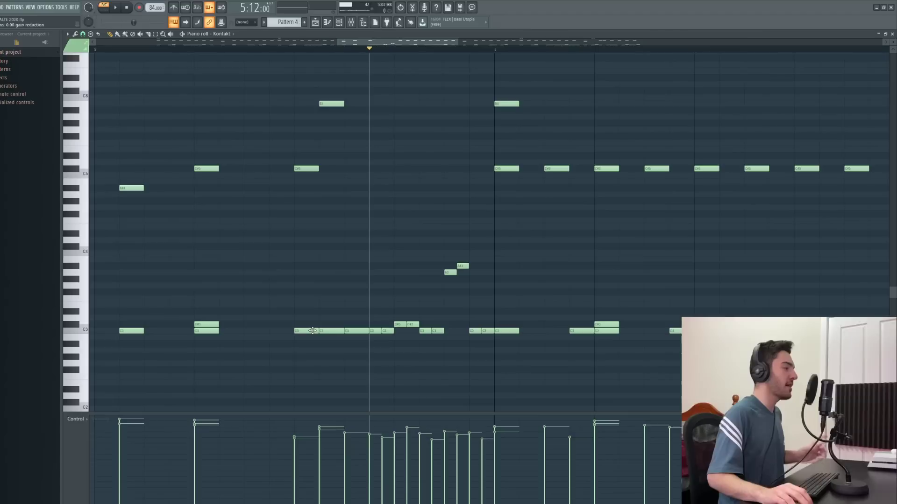
Step: Audition the fill's C#5 at 5:09, B5 at 5:10 and C3 at 5:11, and play Pattern 4 from 5:09
click(310, 170)
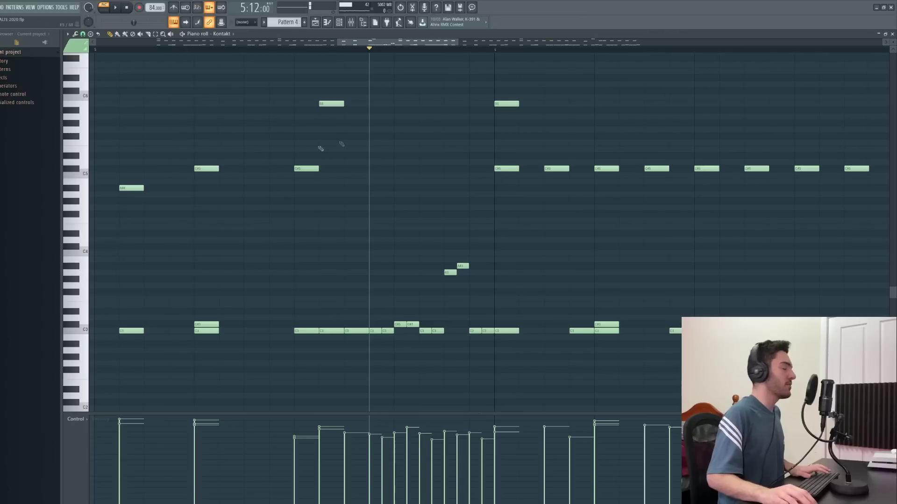
click(308, 169)
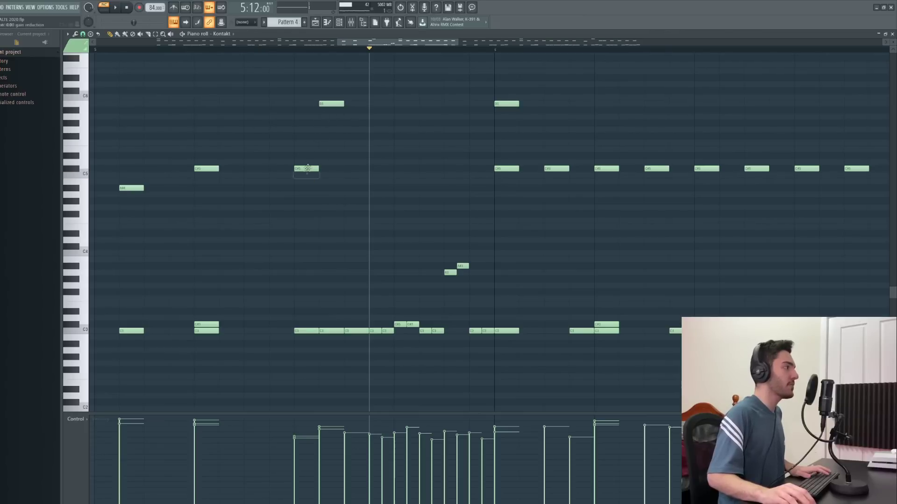
click(330, 104)
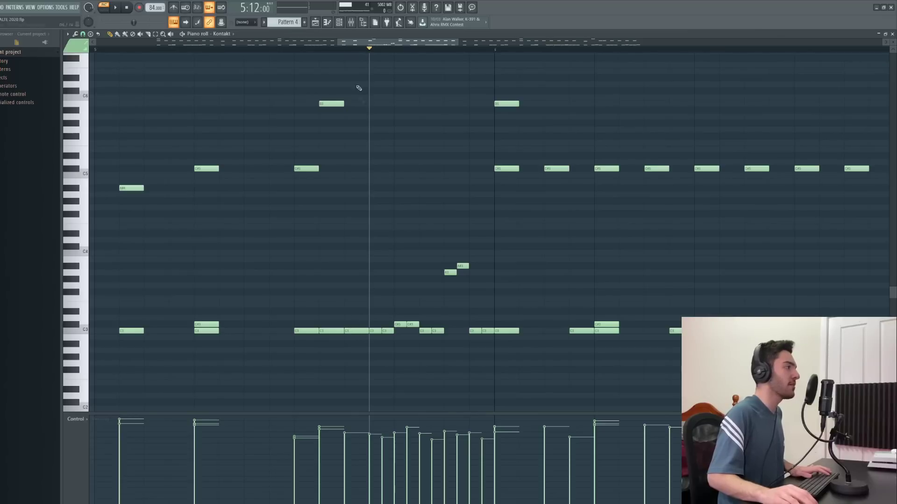
click(351, 329)
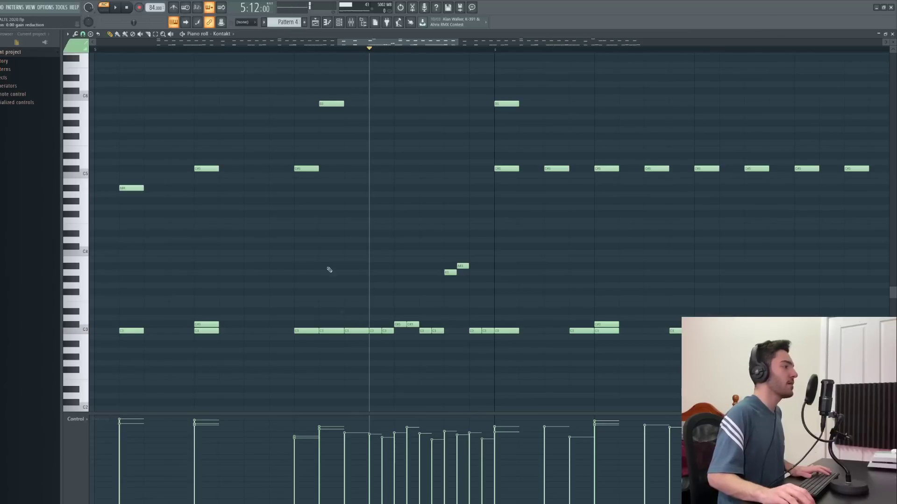
click(300, 45)
key(space)
key(space)
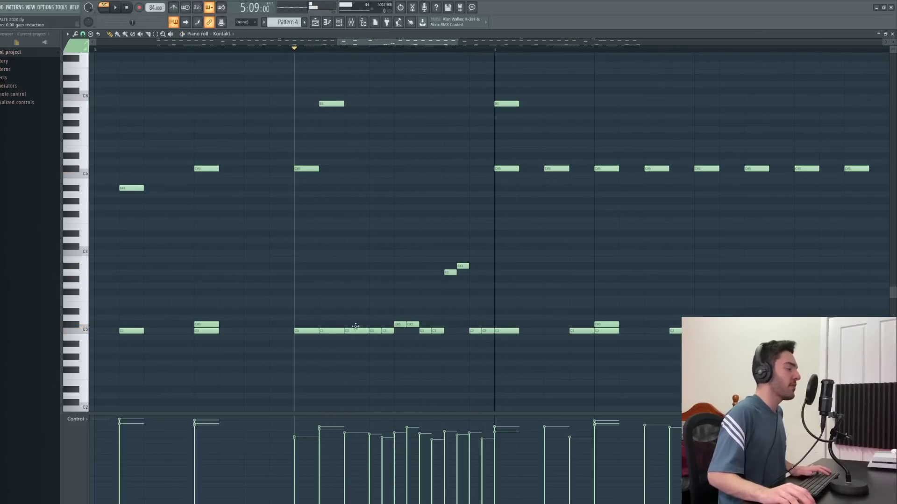
Step: Delete the C3 note at 5:11 and play Pattern 4 on its own from 5:03
scroll(330, 236, down, 3)
click(261, 47)
key(space)
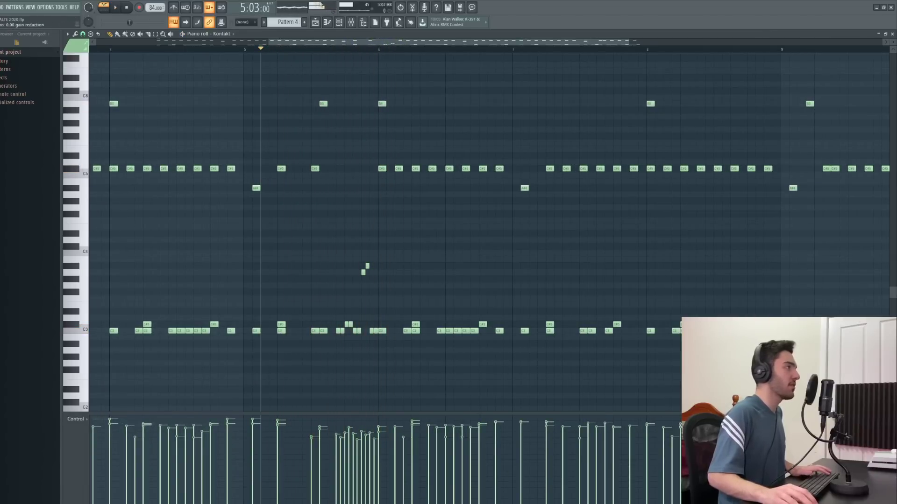
Step: Switch to song playback and play the bar 5 fill with the full arrangement, following it in Pattern 4's piano roll
key(F5)
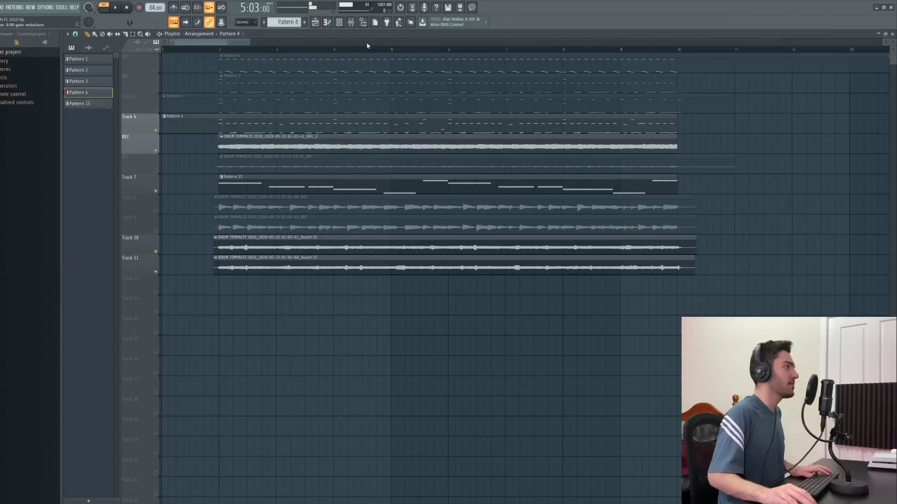
click(426, 51)
key(space)
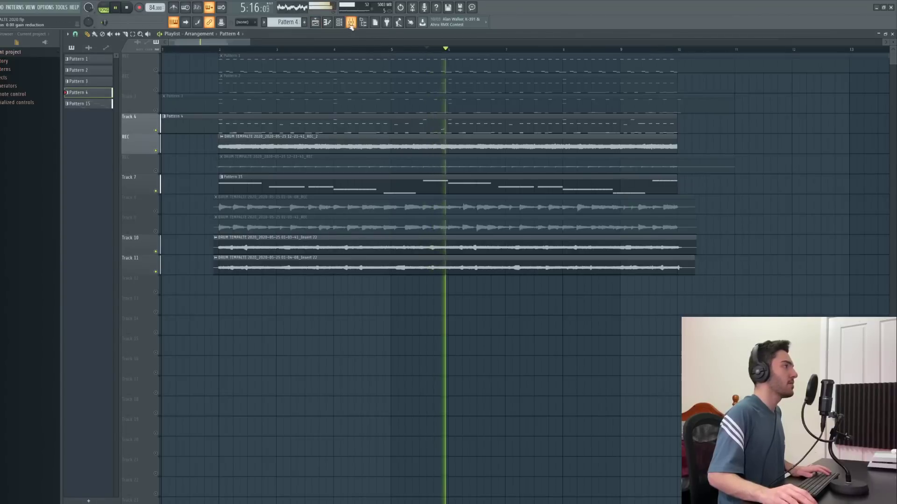
click(328, 23)
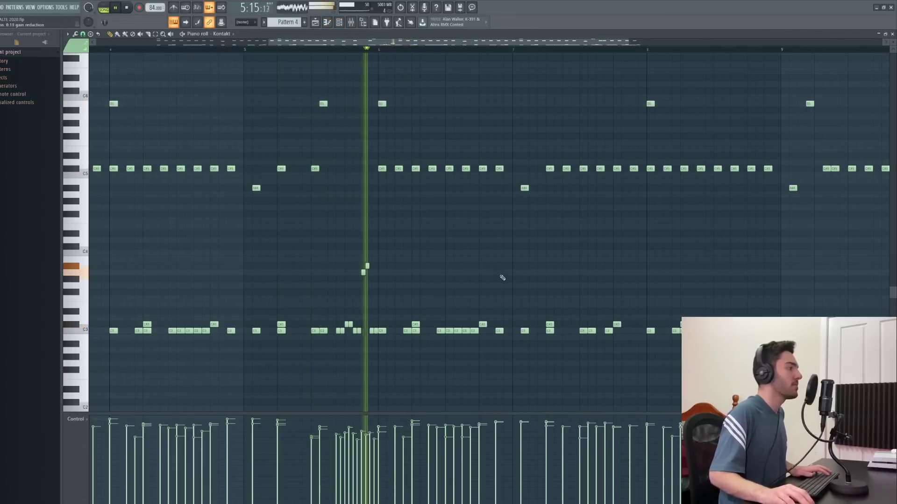
key(space)
Step: Put a C3 note back at 5:11 in the bar 5 fill and play it with the arrangement into bar 6
ctrl+scroll(323, 341, up, 3)
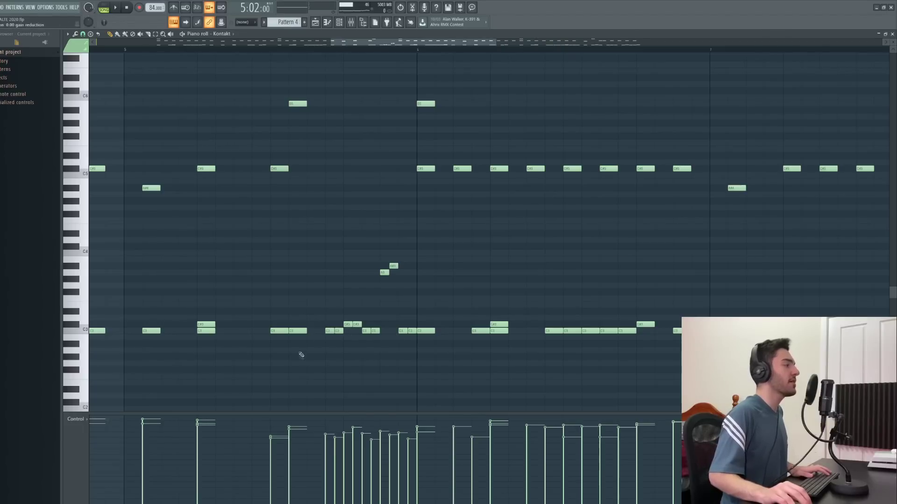
click(312, 331)
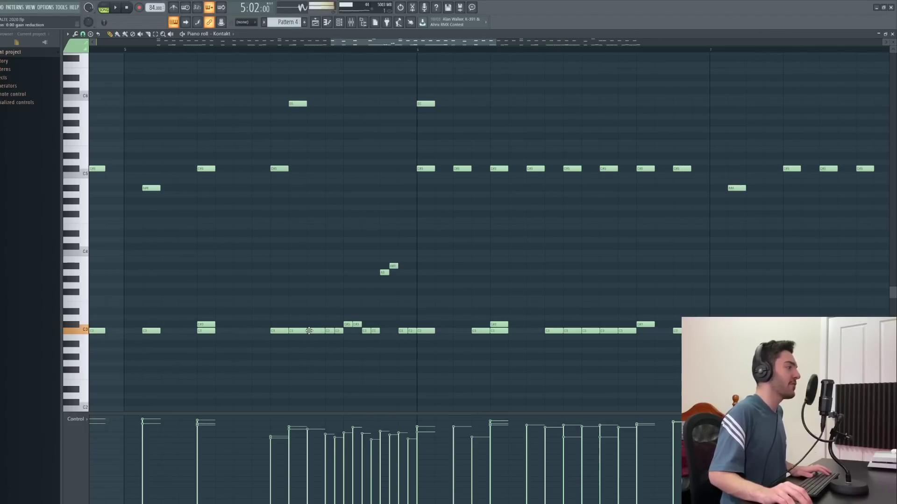
scroll(328, 281, down, 3)
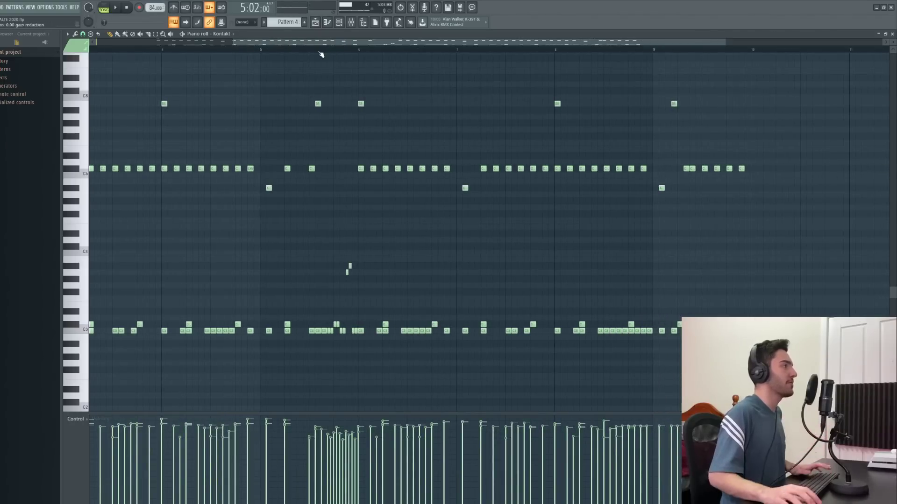
key(space)
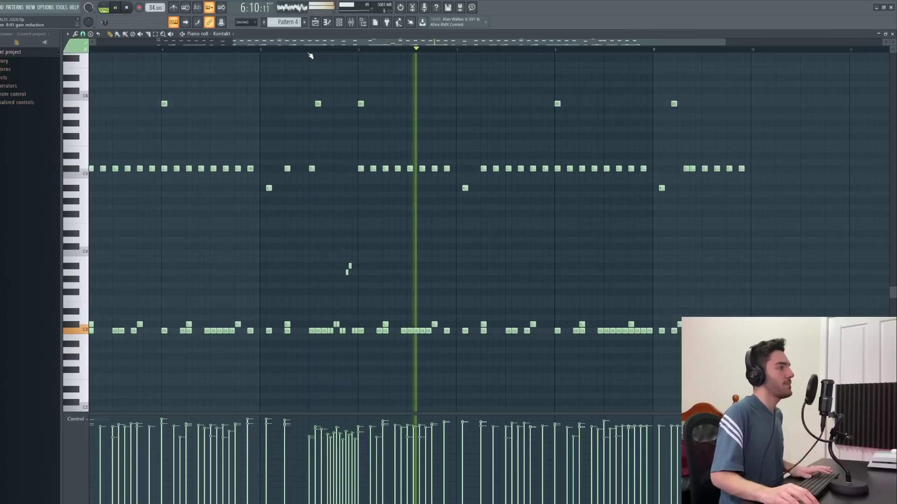
key(space)
Step: Play the arrangement from 5:08 through bar 6, and again from 5:12 through the end of the fill
scroll(243, 49, up, 4)
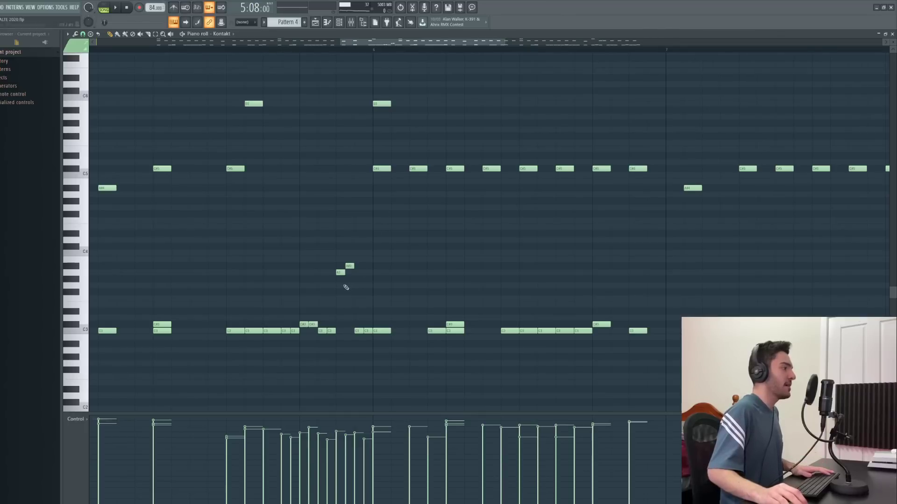
key(space)
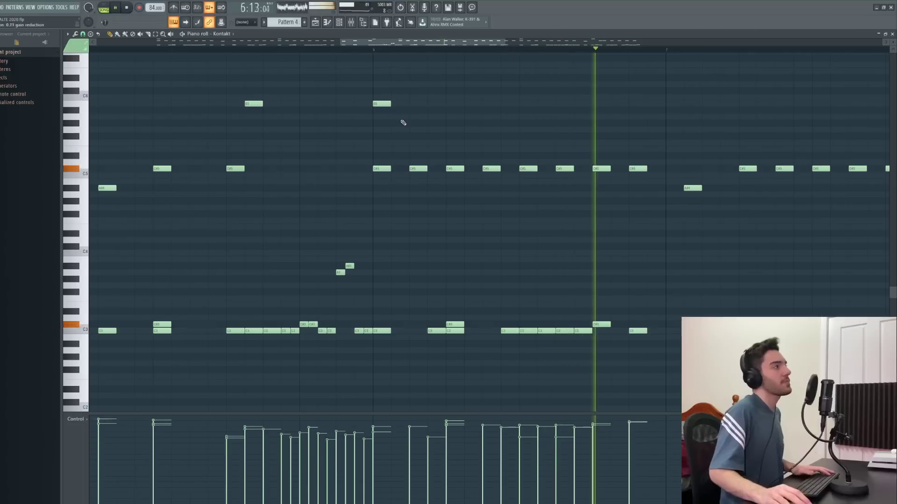
key(space)
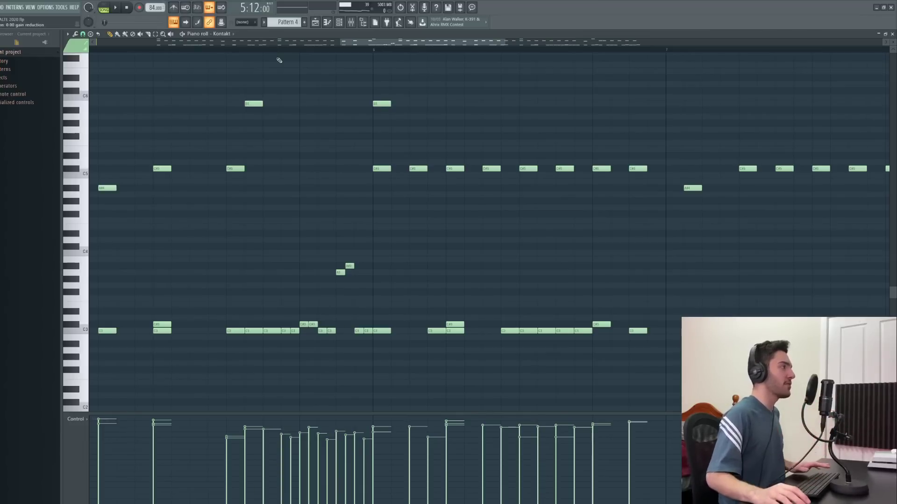
key(space)
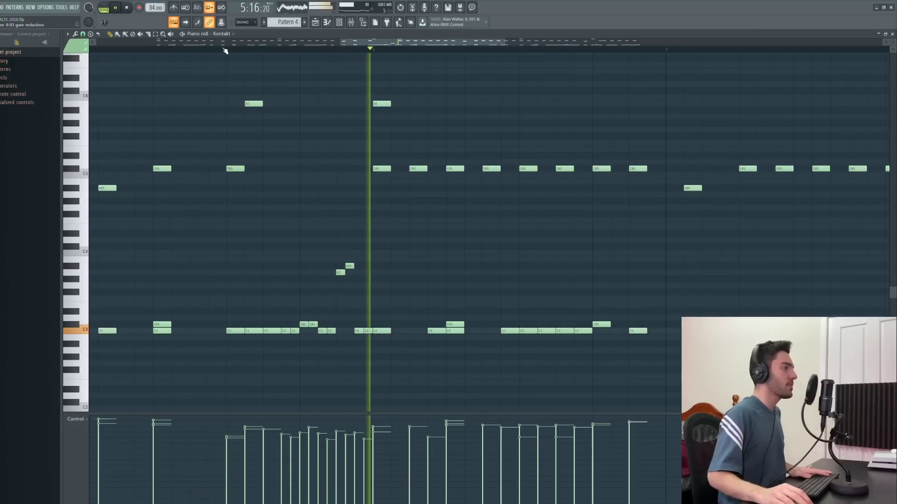
Step: Play the arrangement from 5:08 into bar 6 and from 6:15 into bar 7, following it in Pattern 4's piano roll
scroll(406, 176, down, 4)
scroll(406, 176, down, 1)
key(space)
key(space)
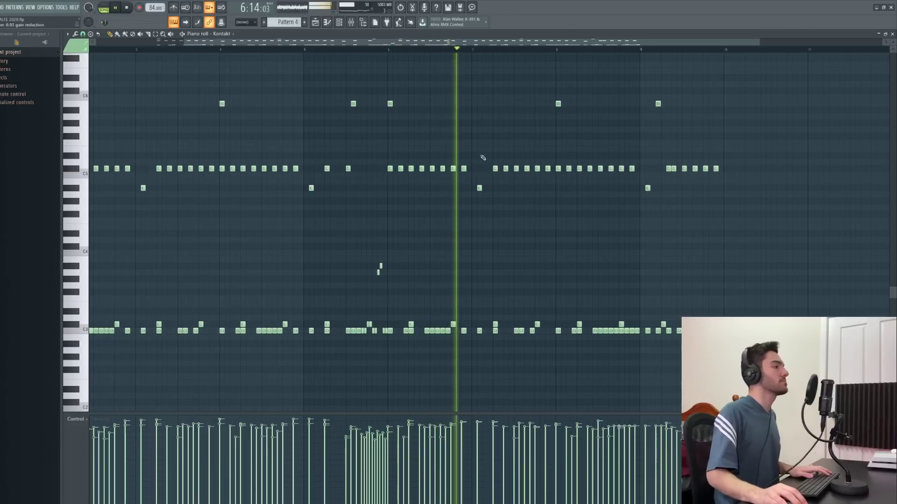
key(space)
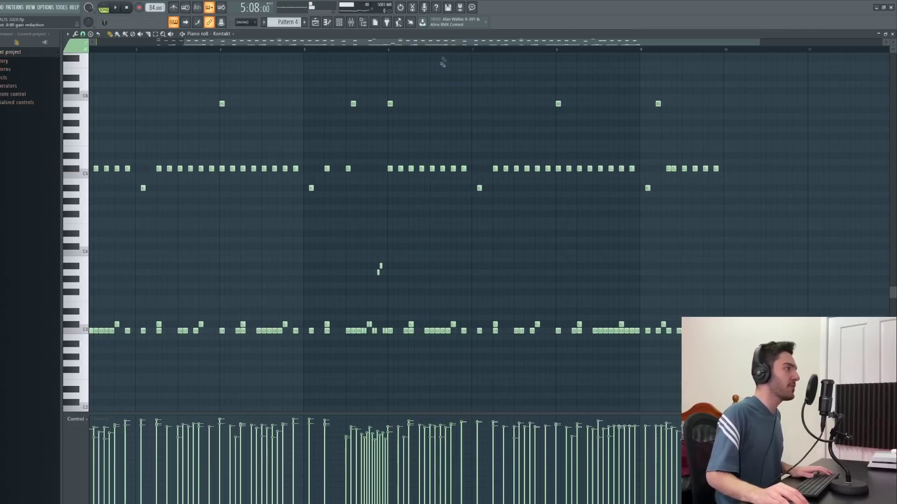
key(space)
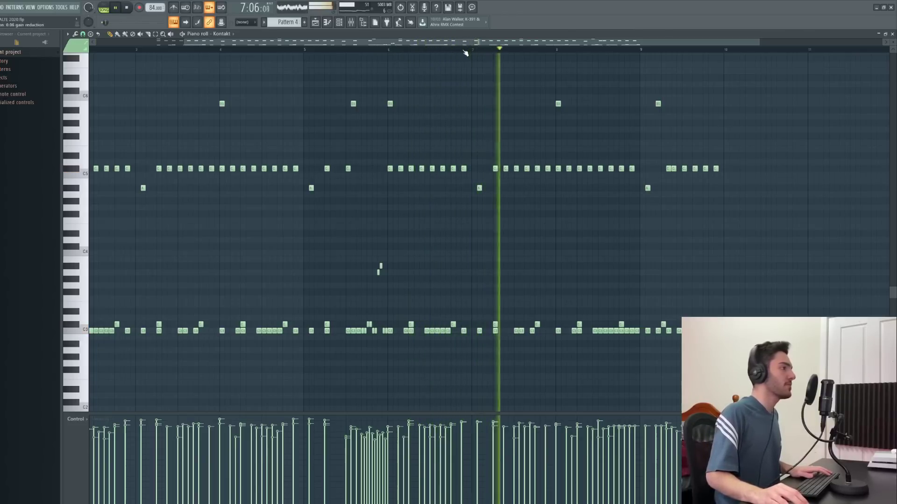
key(space)
Step: Replace the A#4 cymbal note at 7:02 with C#5 notes at 7:01 and 7:03, and play the arrangement from 6:12 into bar 7
scroll(490, 220, up, 6)
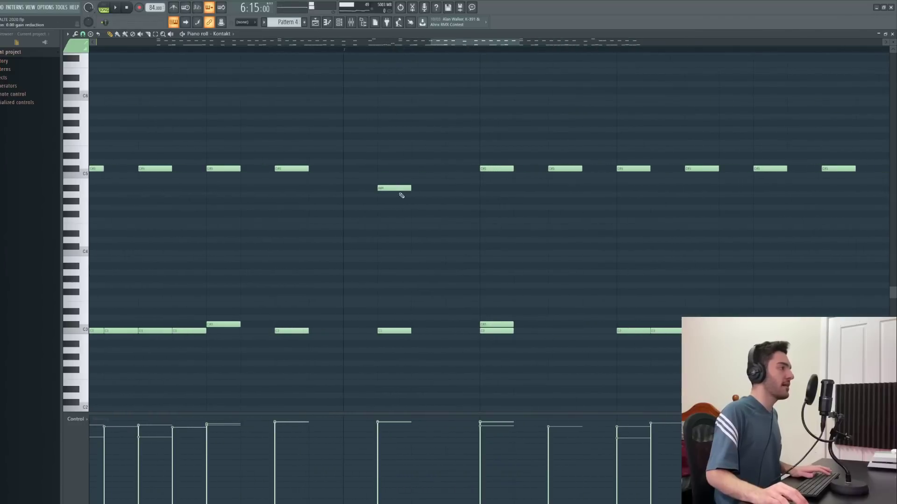
drag(399, 188, 363, 168)
click(429, 168)
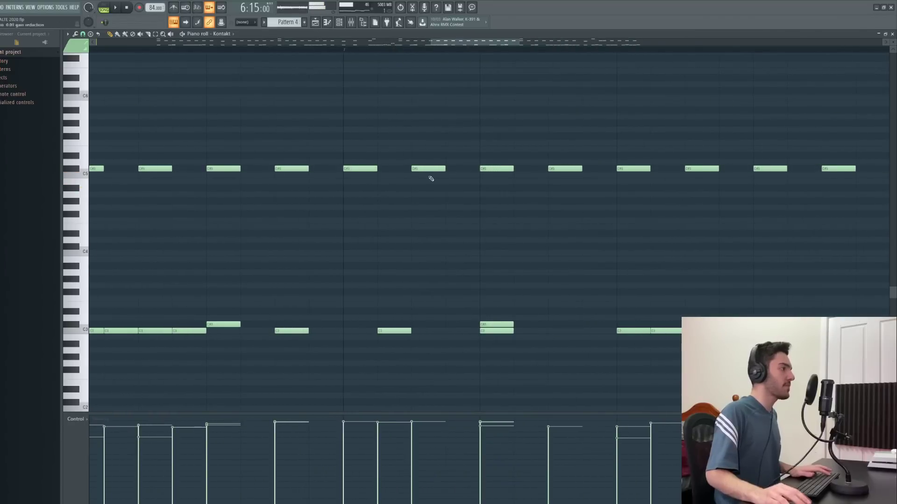
scroll(421, 170, down, 5)
click(351, 49)
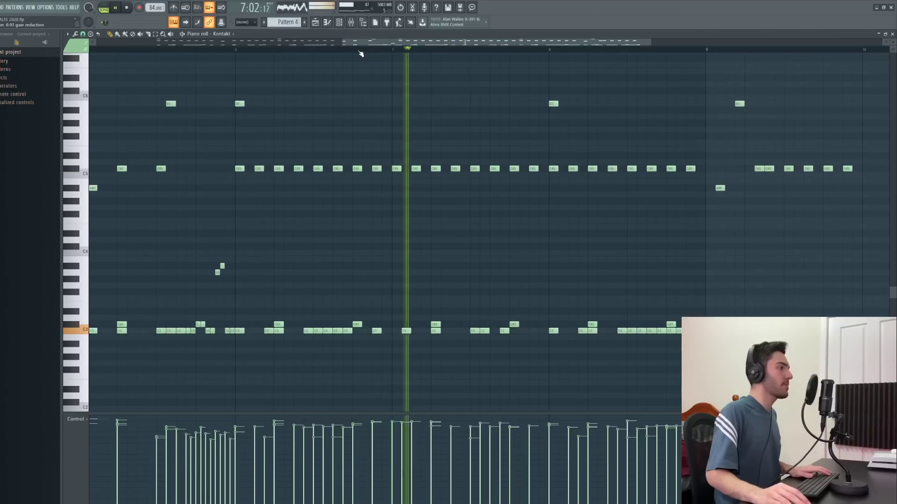
key(space)
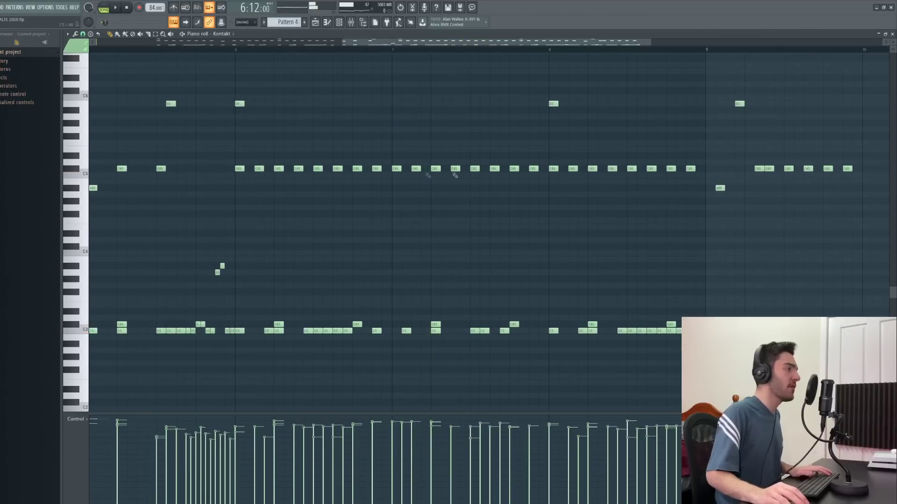
Step: Put the A#4 cymbal note back at 7:02 and delete the C#5 notes at 7:01 and 7:03
scroll(432, 206, up, 3)
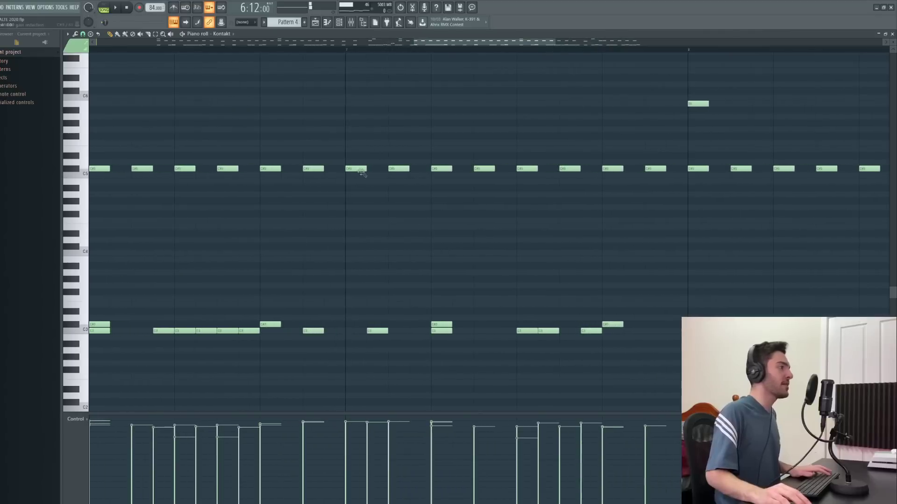
click(376, 195)
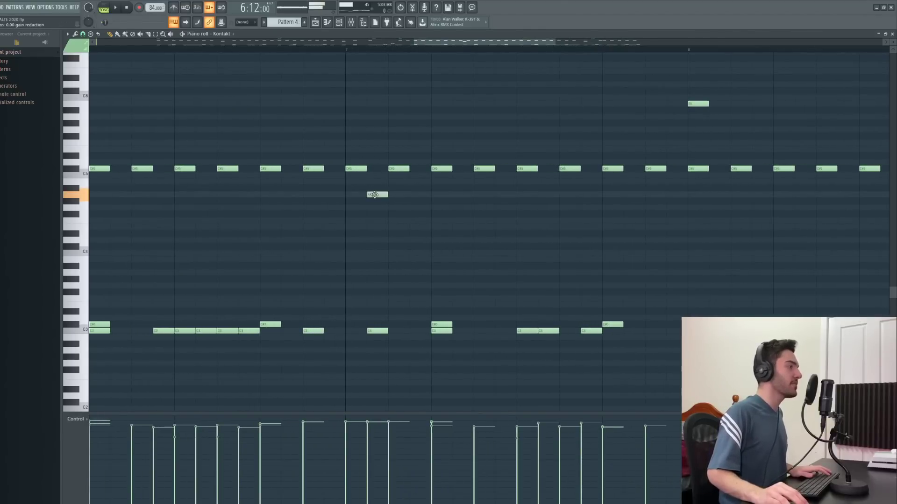
drag(374, 195, 374, 188)
right_click(355, 169)
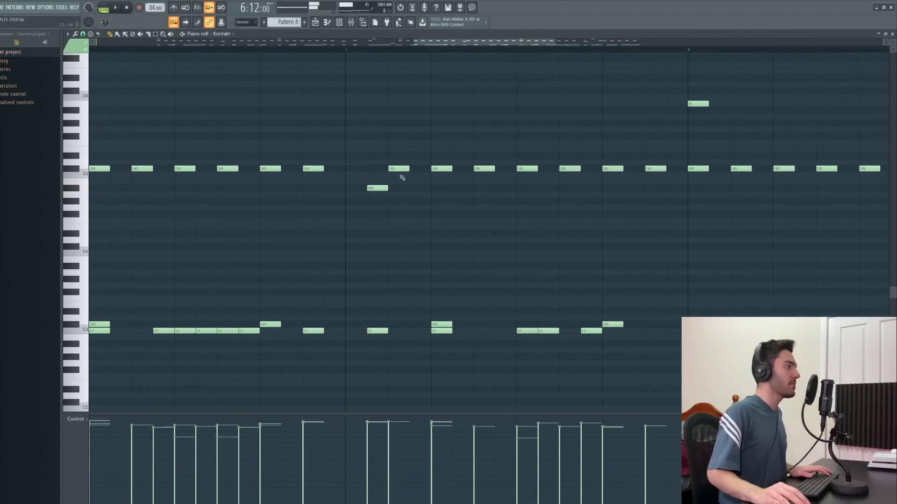
right_click(399, 168)
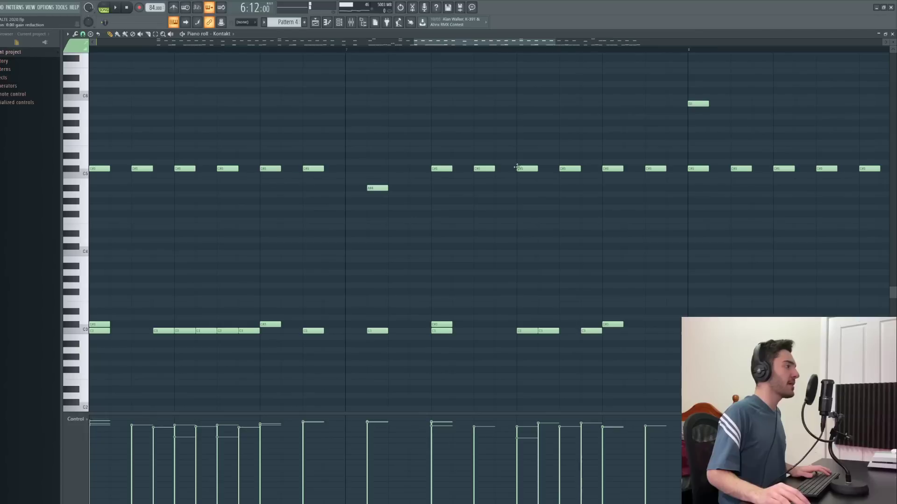
Step: Play the arrangement with the A#4 cymbal accent from 6:12, and again from 6:16 into bar 9
click(249, 48)
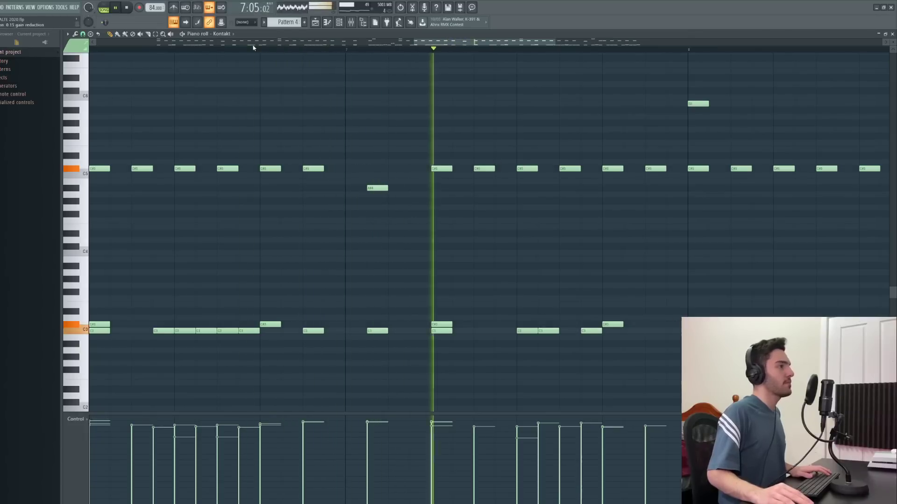
scroll(362, 131, down, 4)
scroll(364, 136, down, 1)
key(space)
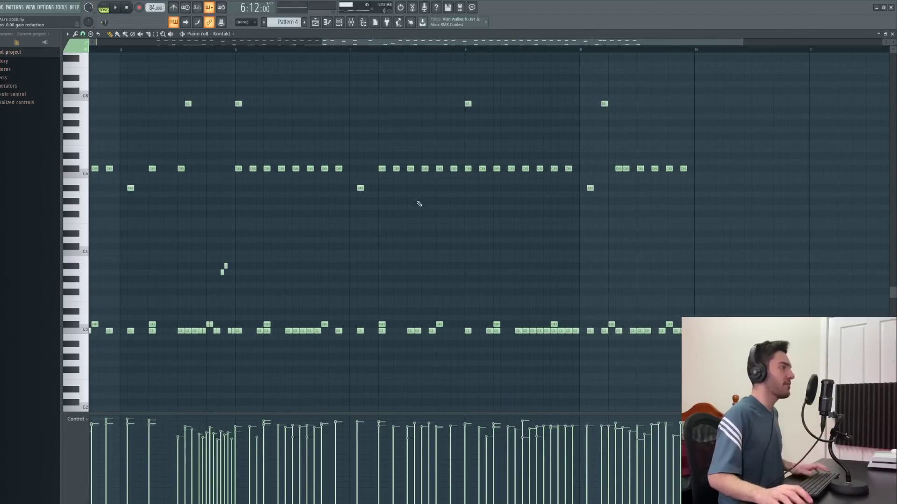
click(346, 52)
key(space)
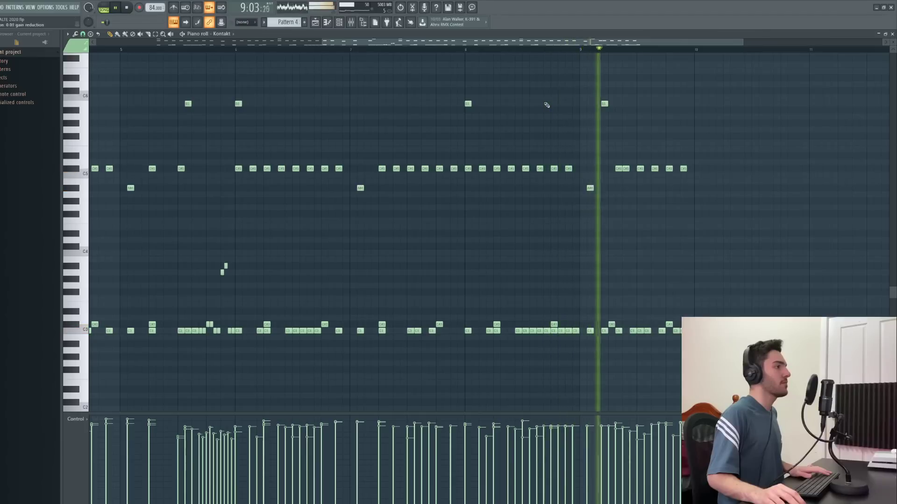
key(space)
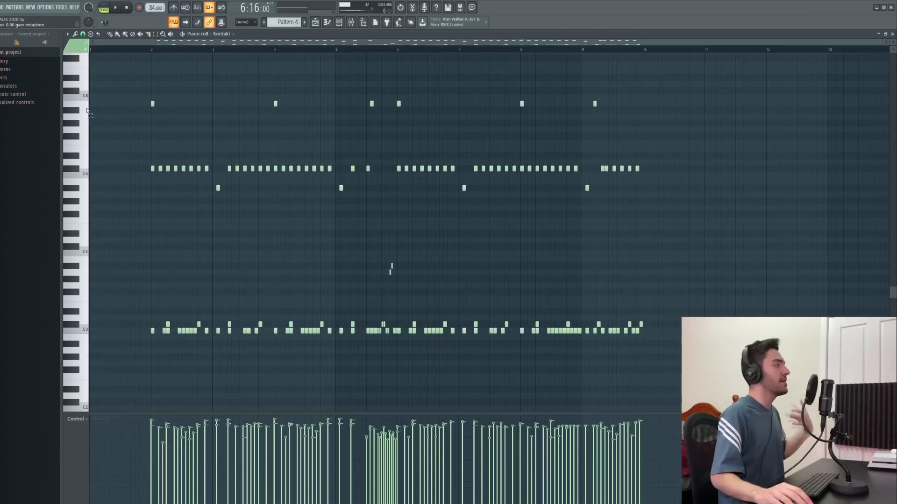
Step: Highlight Pattern 4's C3 kick notes, its C#3 snare notes and all its cymbal notes in turn
drag(659, 357, 151, 333)
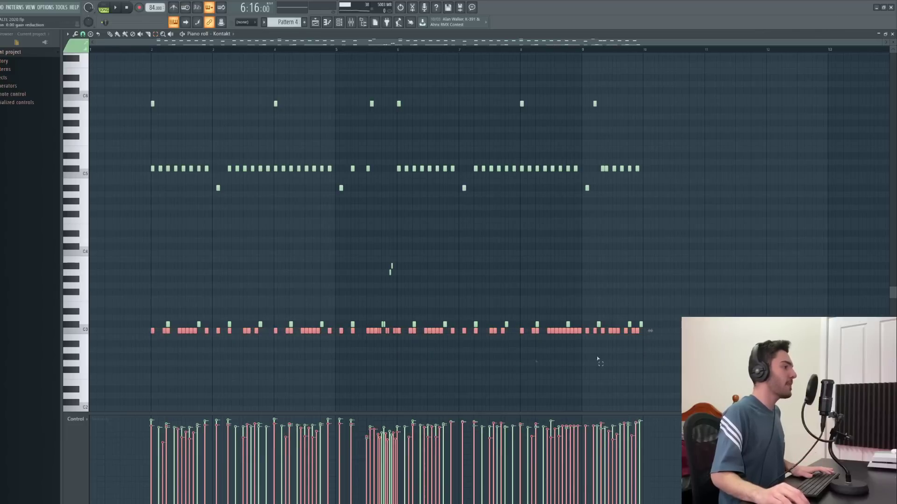
drag(660, 314, 164, 328)
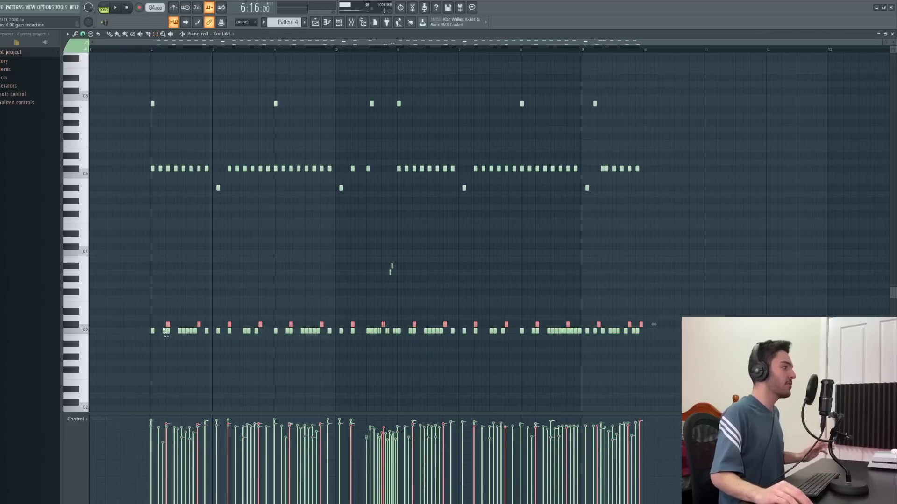
drag(140, 94, 809, 207)
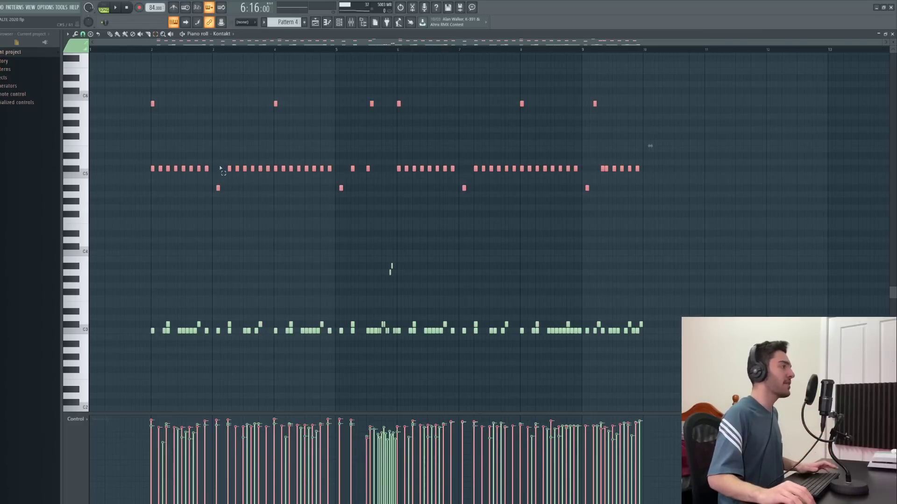
Step: Highlight the cymbal accent at the start of bar 3, the B5 row, the C#5 row and the bar 5 fill in turn
drag(203, 151, 232, 188)
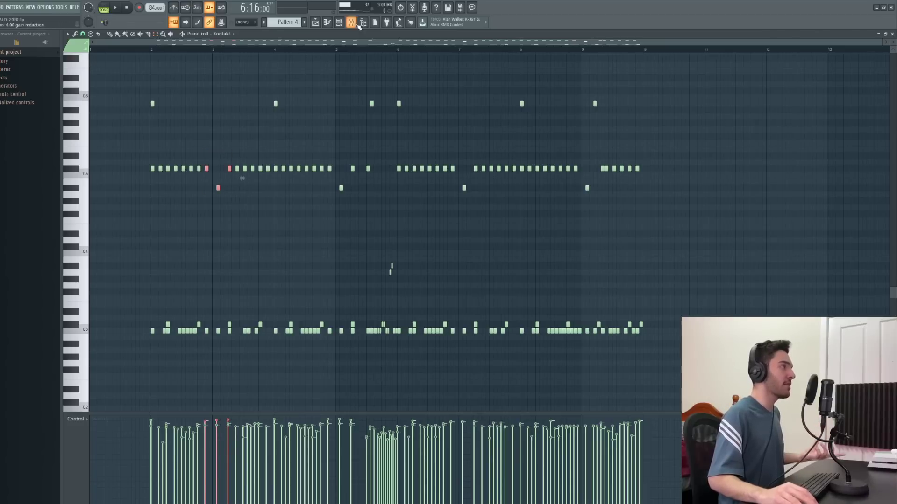
drag(143, 95, 675, 107)
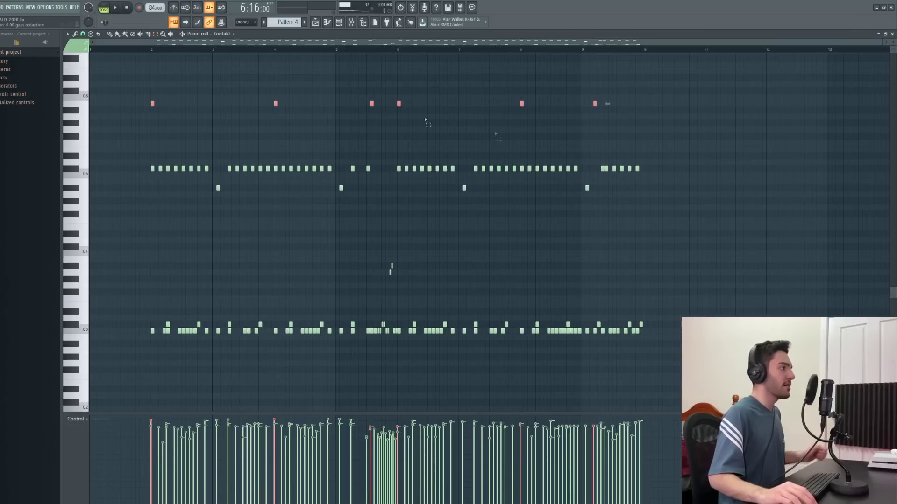
drag(727, 192, 744, 181)
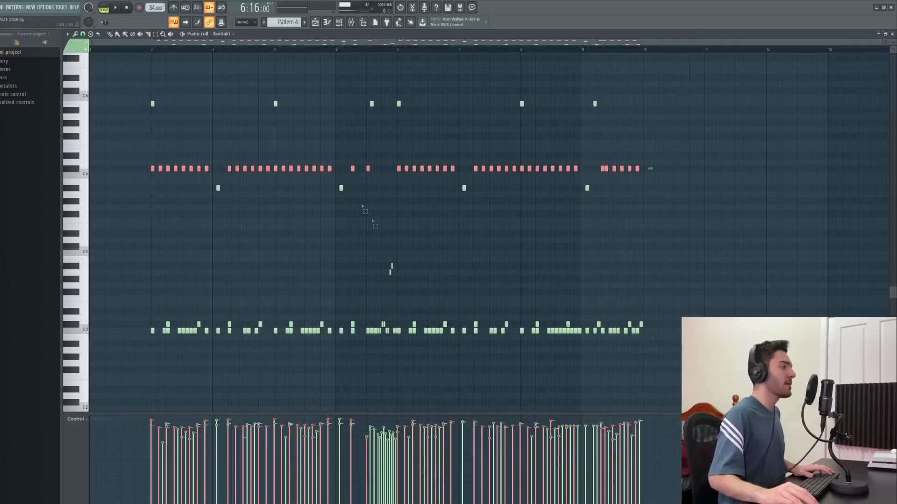
drag(375, 251, 393, 345)
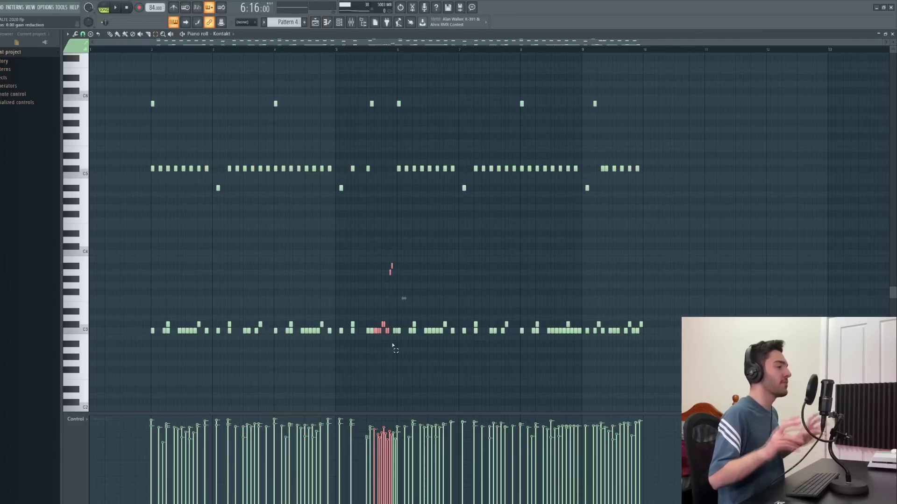
Step: Return to the playlist and play the arrangement with Pattern 4 from 1:13 into bar 9
click(326, 25)
click(211, 47)
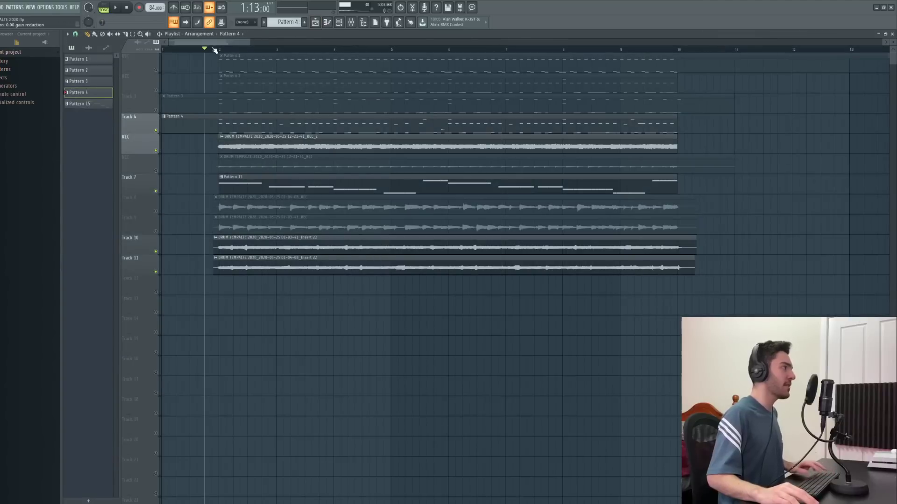
key(space)
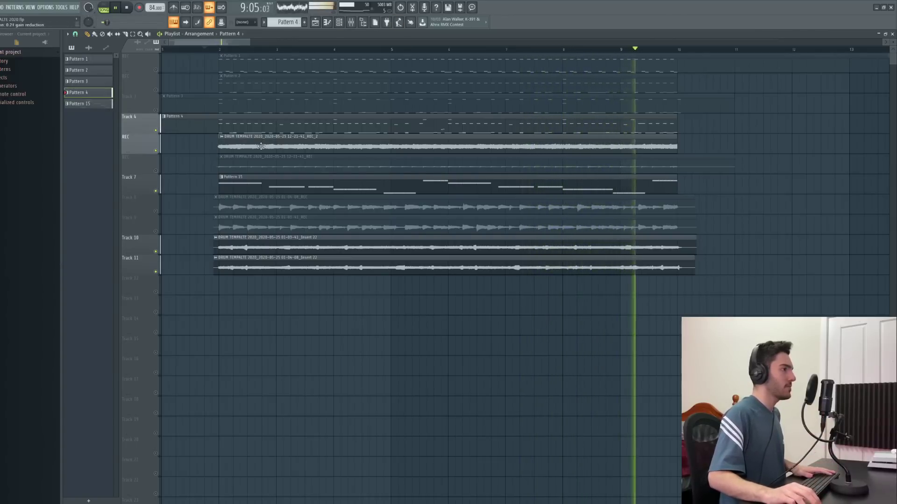
key(space)
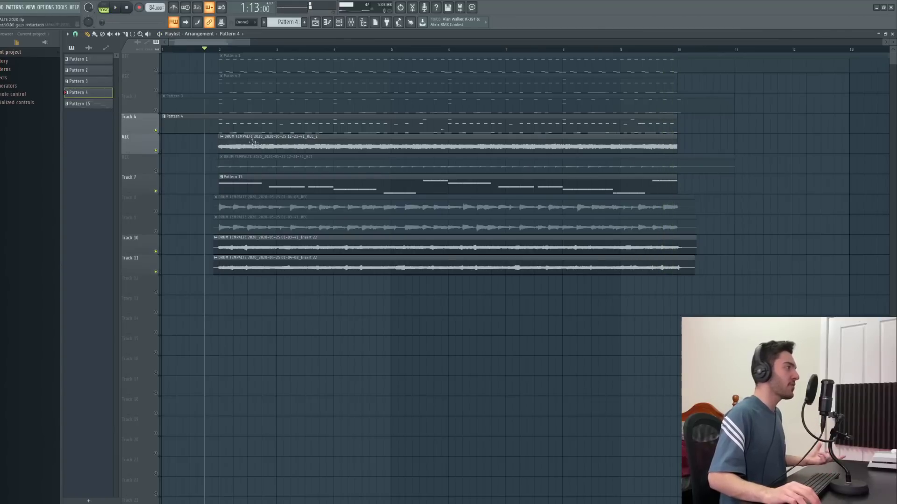
Step: Set the playback position to 9:03 and play the end of the arrangement with Track 4 enabled and Track 3 muted
click(155, 131)
click(155, 110)
drag(641, 49, 606, 50)
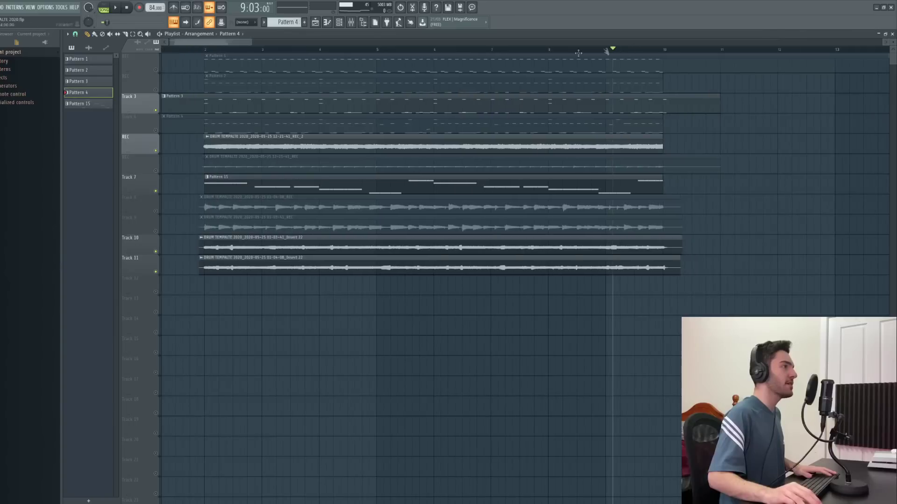
click(155, 110)
click(156, 130)
key(space)
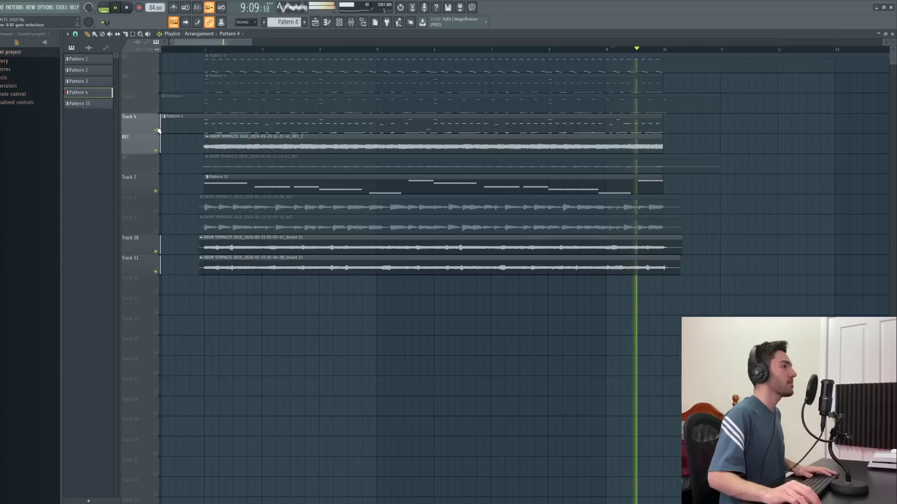
Step: Mute Track 4, enable Track 3 and play the arrangement with Pattern 3 from about bar 2 into bar 9
click(156, 130)
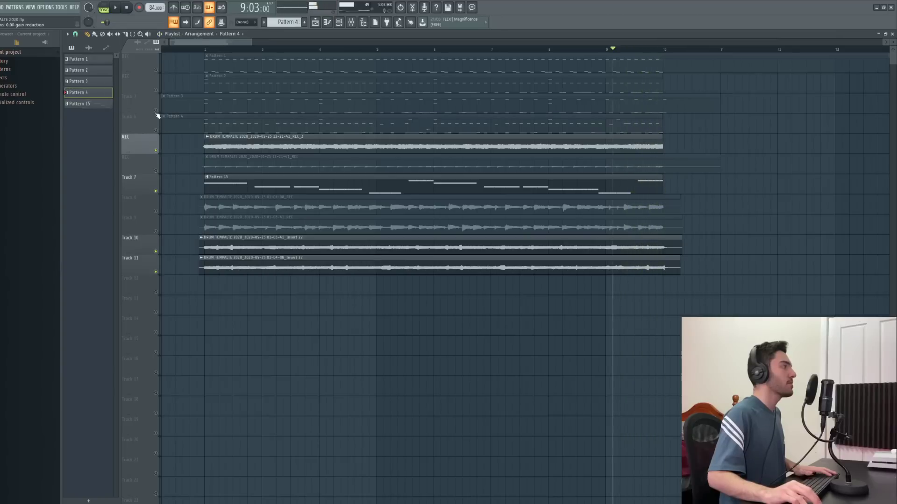
click(155, 110)
click(208, 49)
key(space)
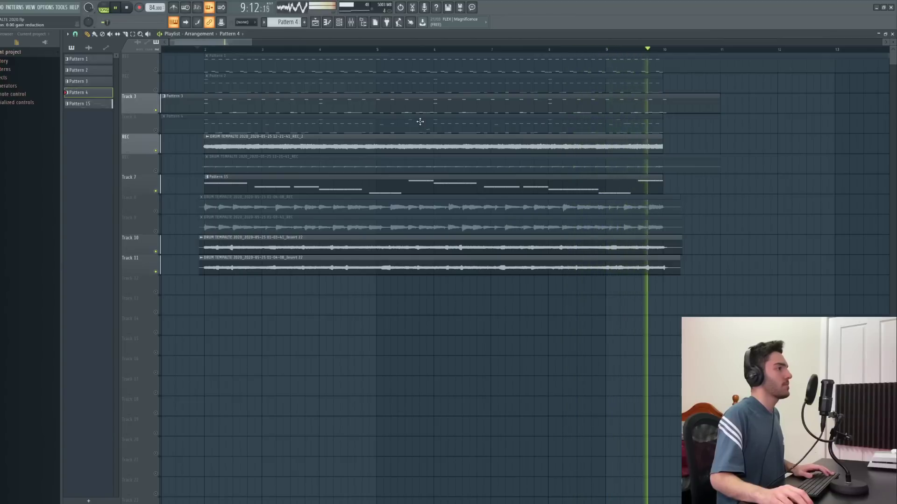
key(space)
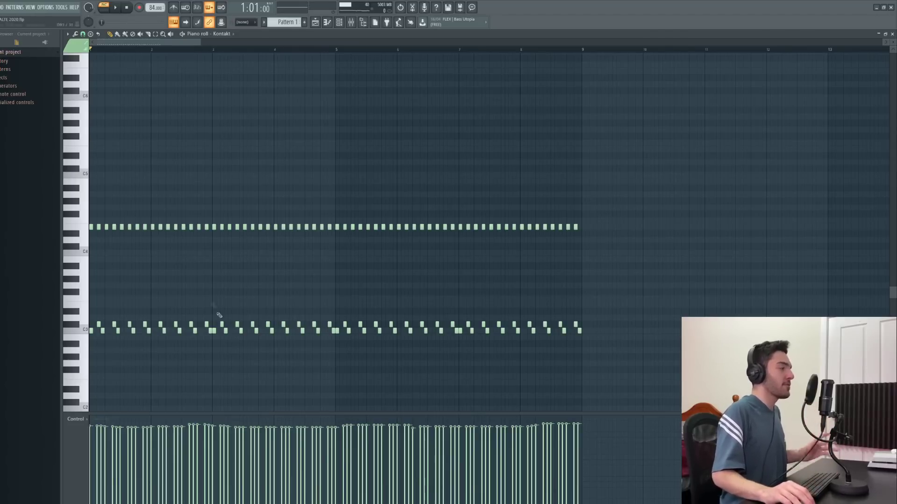
Step: Play Pattern 1 on its own twice from its start in the piano roll, and return to the playlist
key(space)
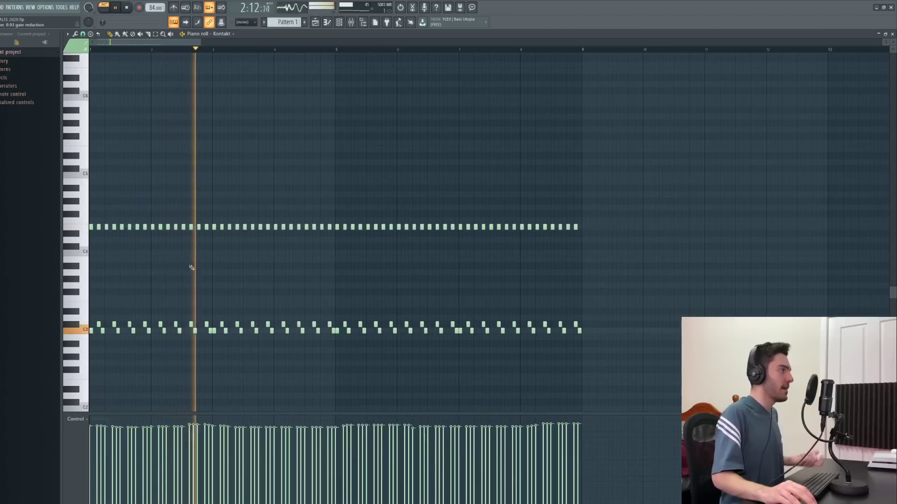
key(space)
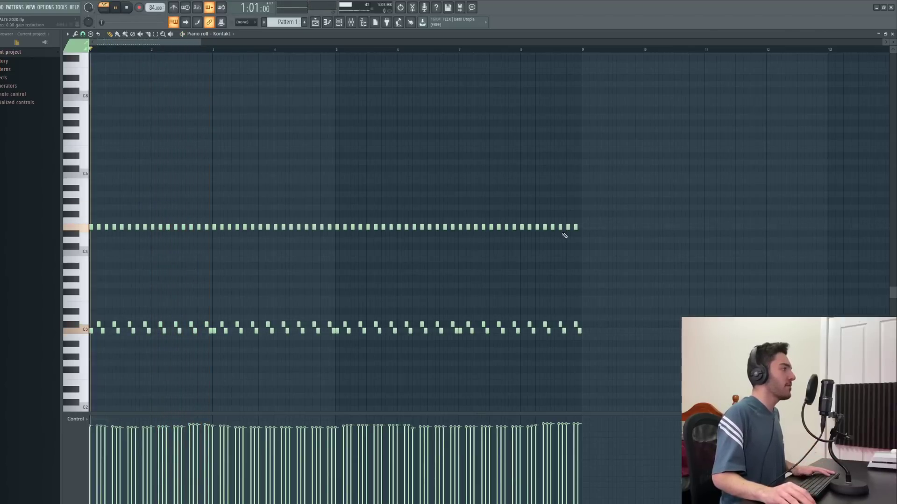
key(space)
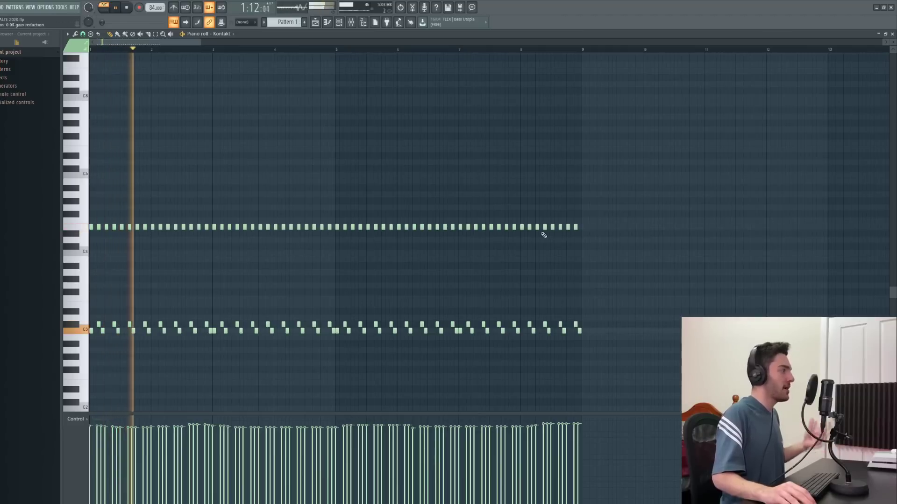
key(space)
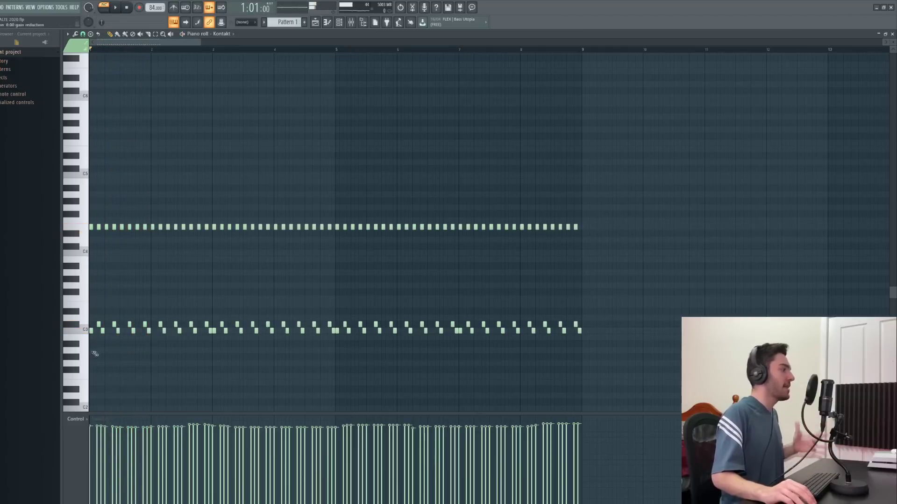
click(315, 22)
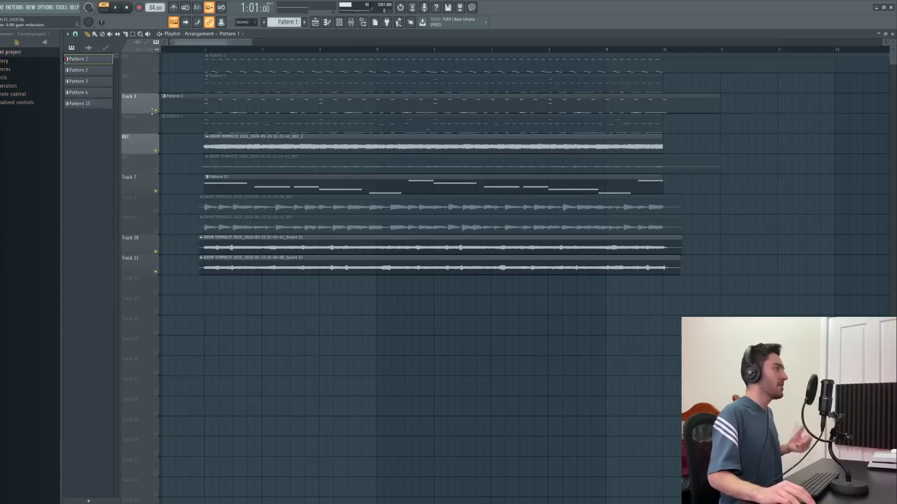
Step: Mute Track 3, enable the track holding Pattern 2, switch to song mode and play the arrangement from the start of bar 2
click(155, 111)
click(156, 130)
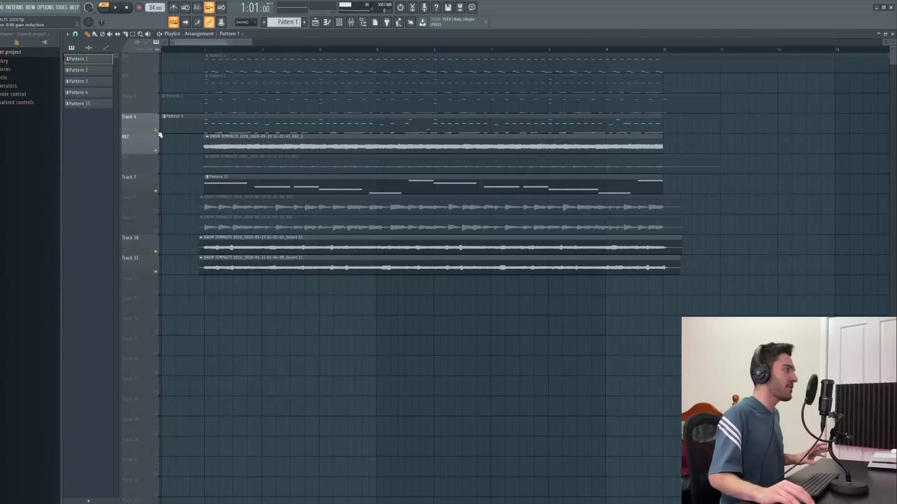
click(156, 90)
click(156, 130)
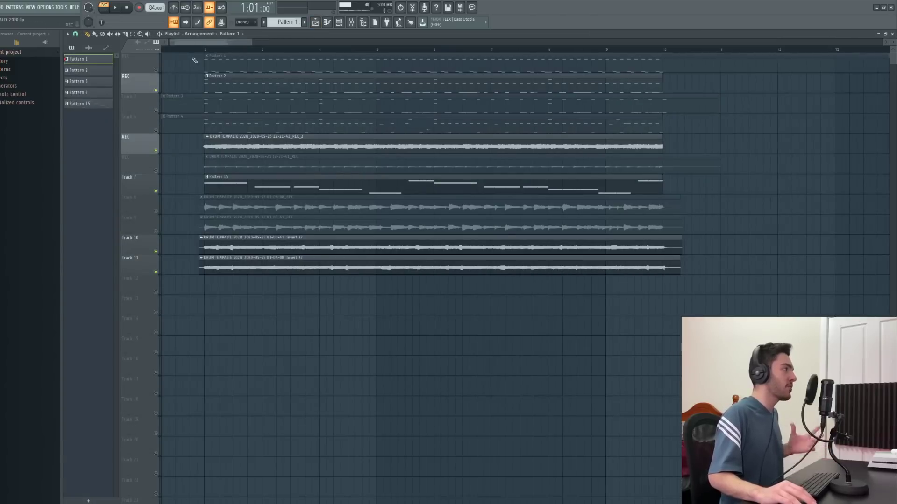
key(l)
key(space)
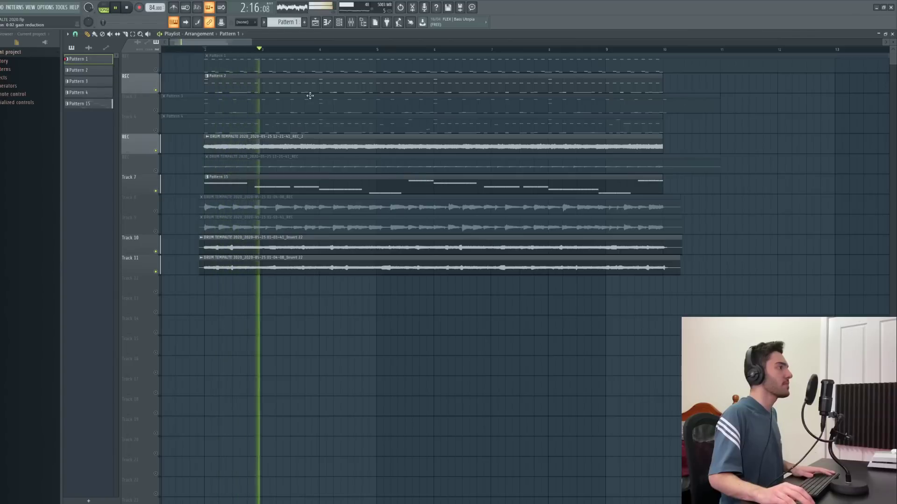
key(space)
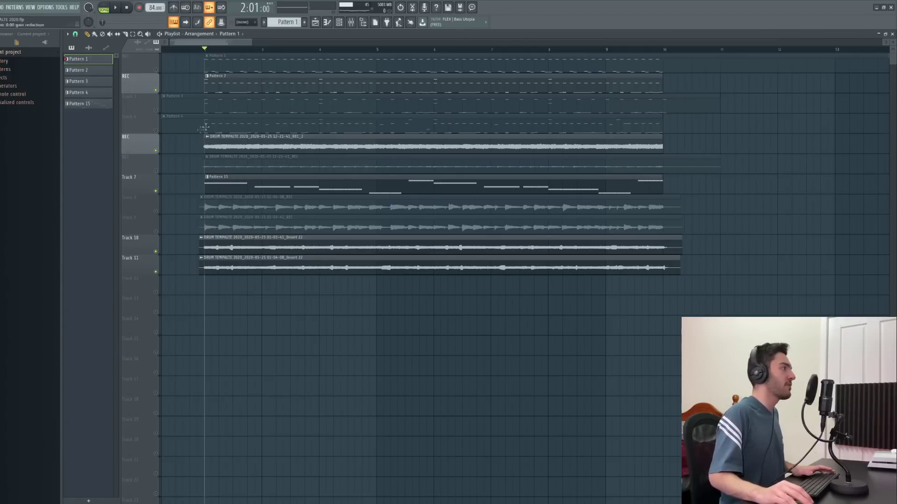
Step: Enable Track 4, mute the Pattern 2 track and play the arrangement with Pattern 4 twice from bar 2
click(155, 130)
click(155, 89)
key(space)
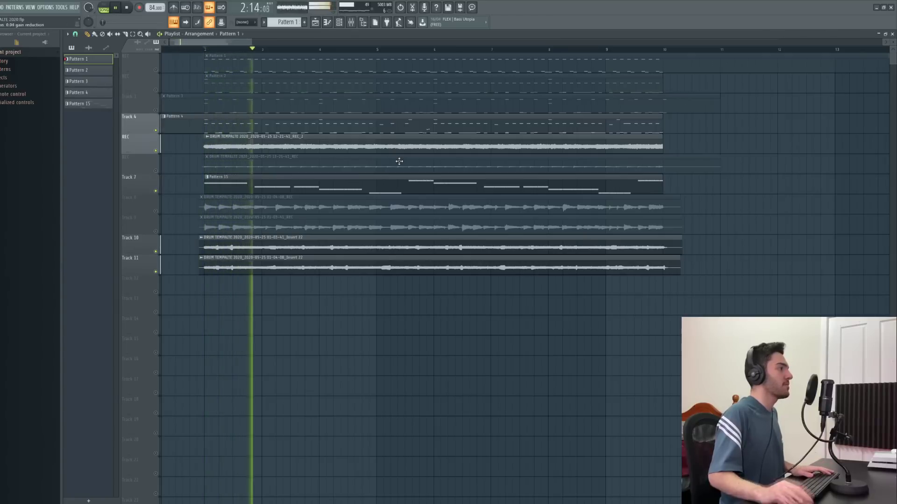
key(space)
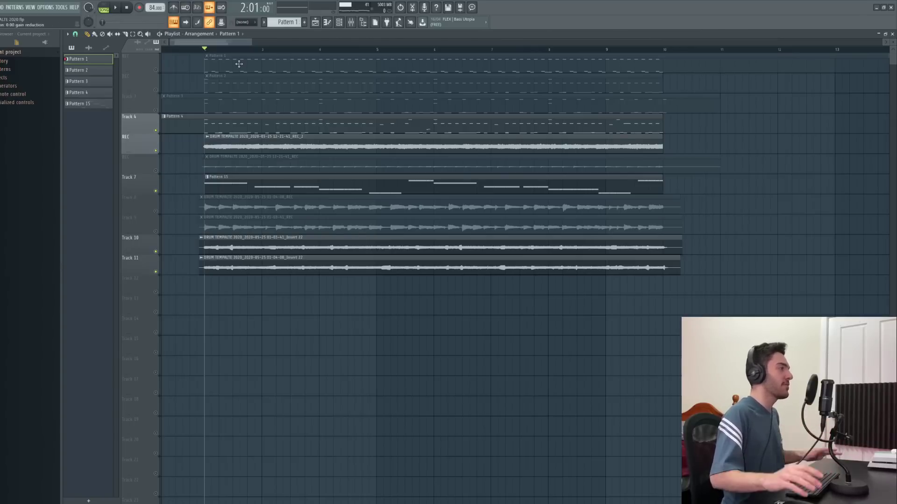
key(space)
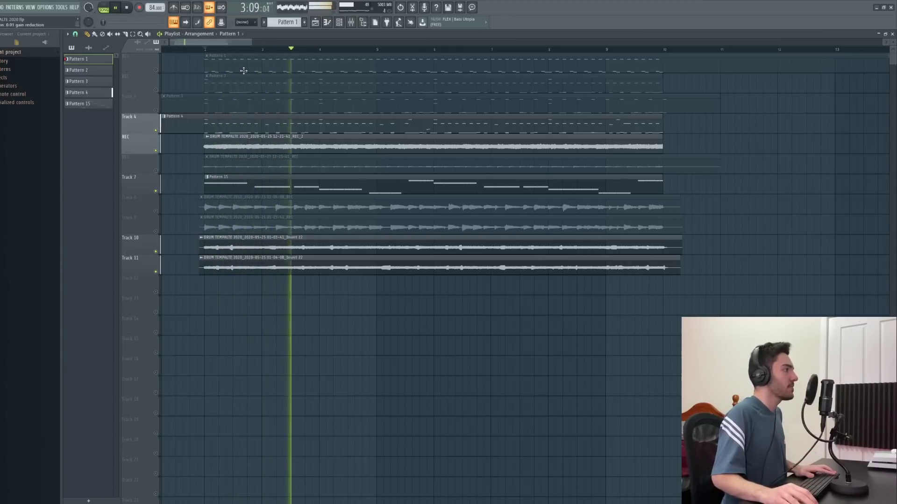
key(space)
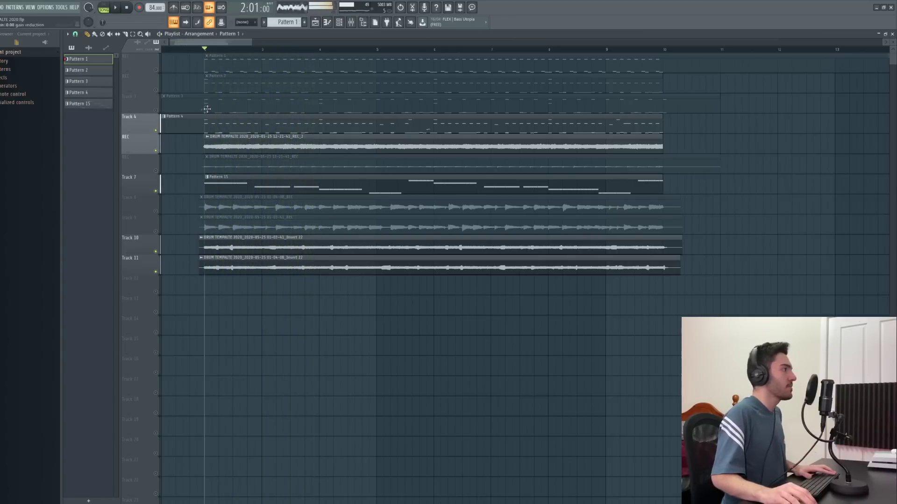
Step: Mute Track 4, enable Track 3 and play the opening of the arrangement with Pattern 3 from bar 2
click(156, 131)
click(155, 110)
key(space)
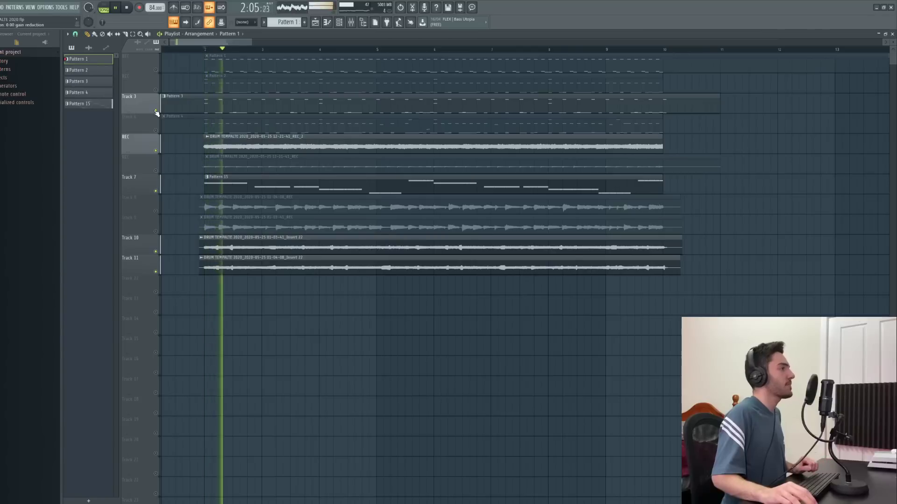
key(space)
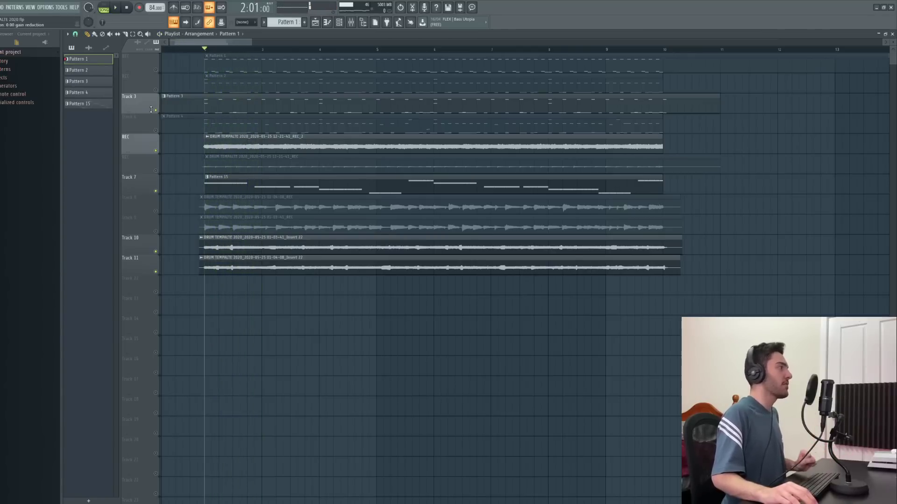